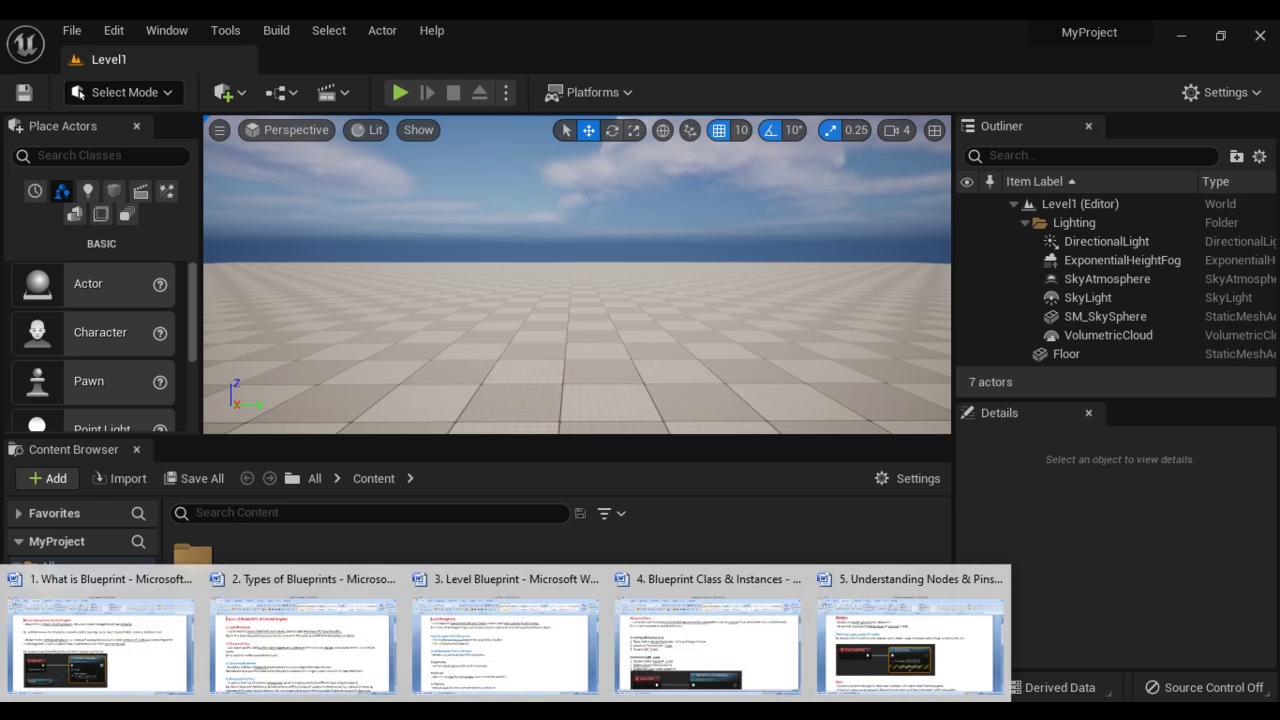
# - Show the taskbar thumbnails of the five open Word lecture-note documents
pyautogui.moveTo(104, 631)
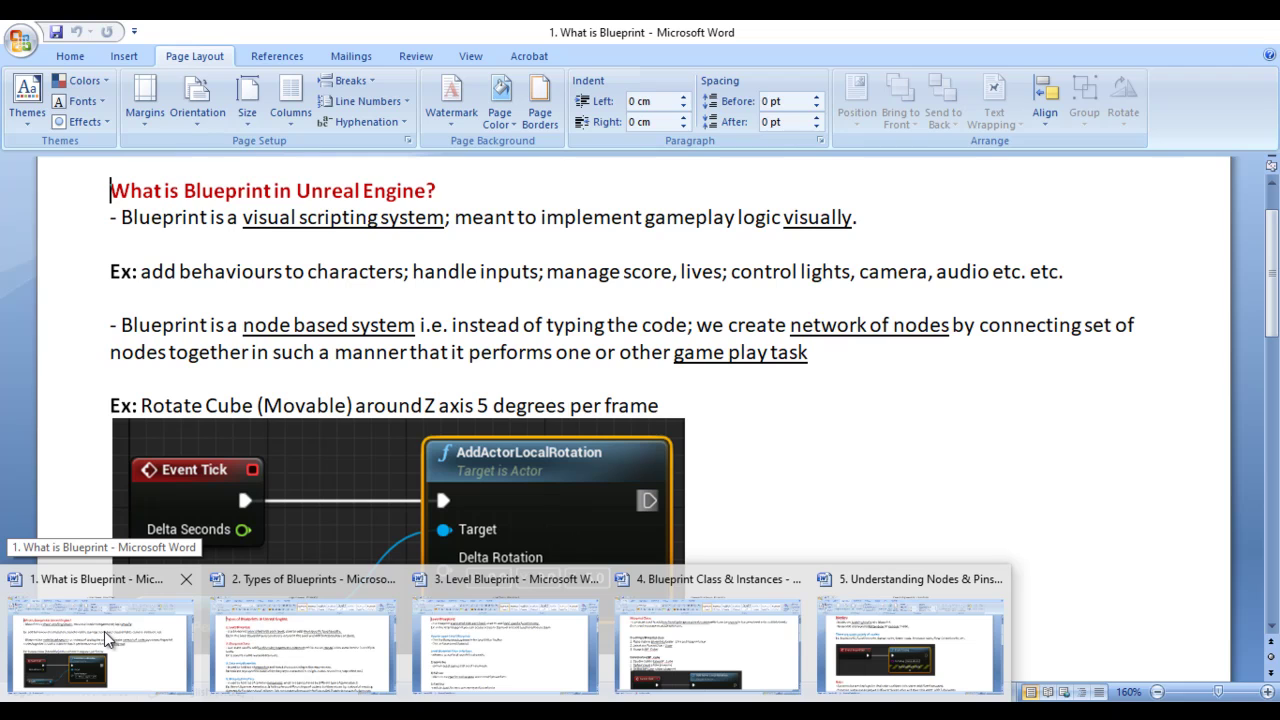
# - Bring the '5. Understanding Nodes & Pins' notes to the front and select the Nodes heading
pyautogui.moveTo(296, 641)
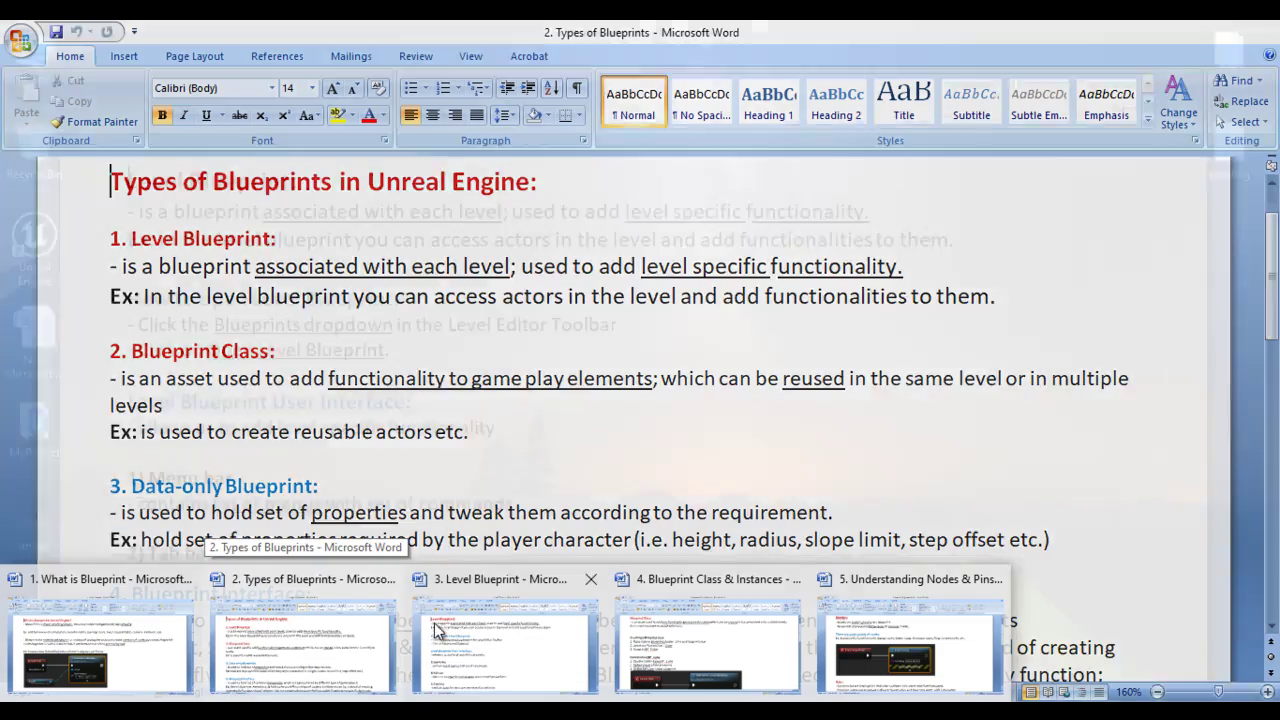
pyautogui.moveTo(482, 644)
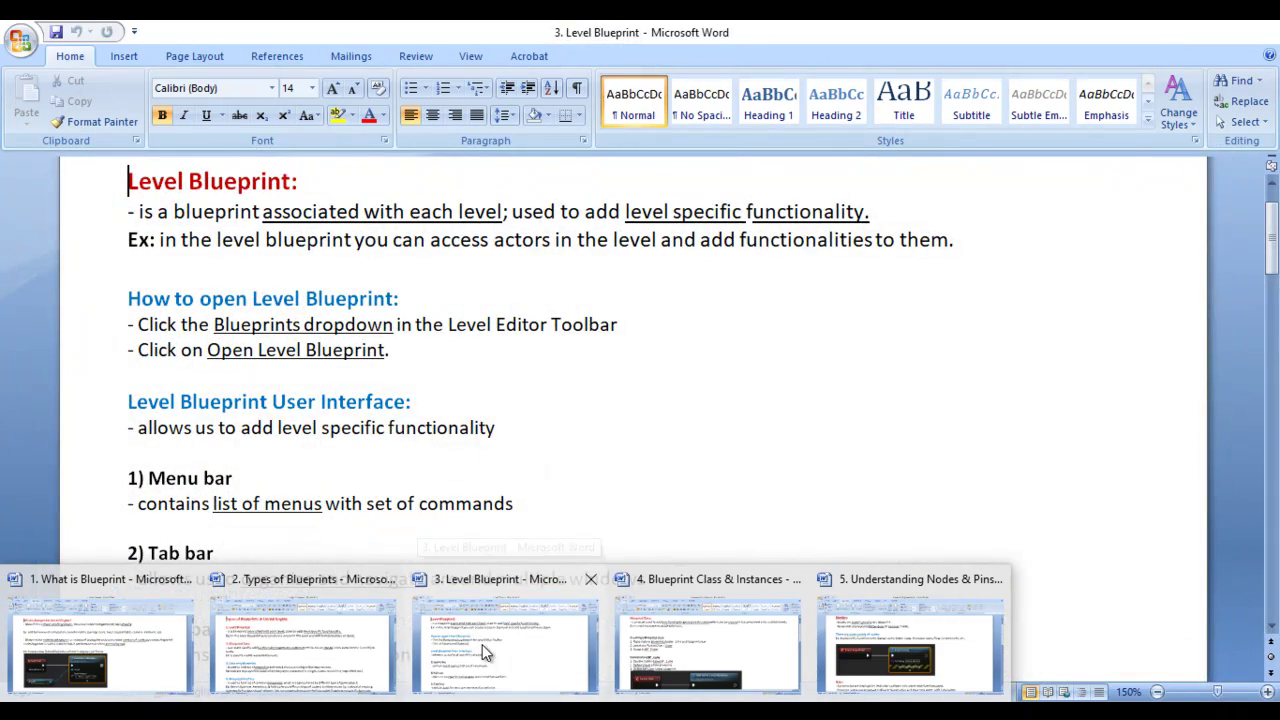
pyautogui.moveTo(650, 636)
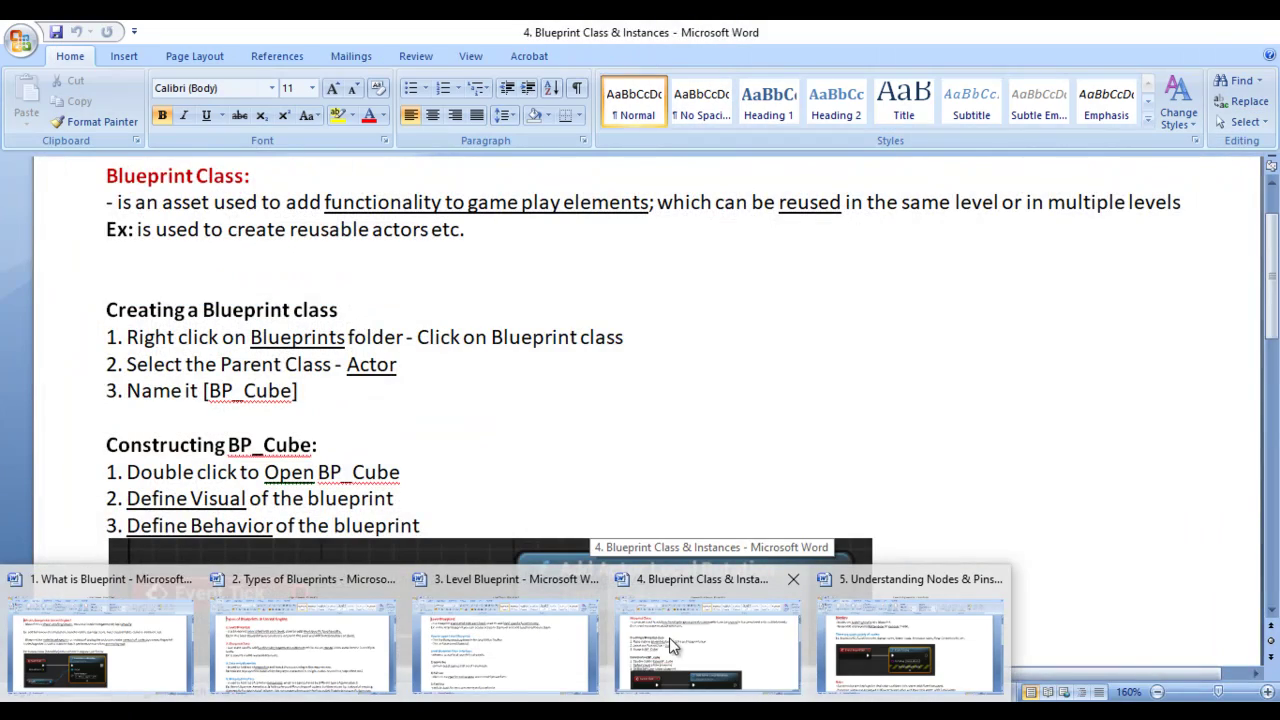
pyautogui.click(876, 632)
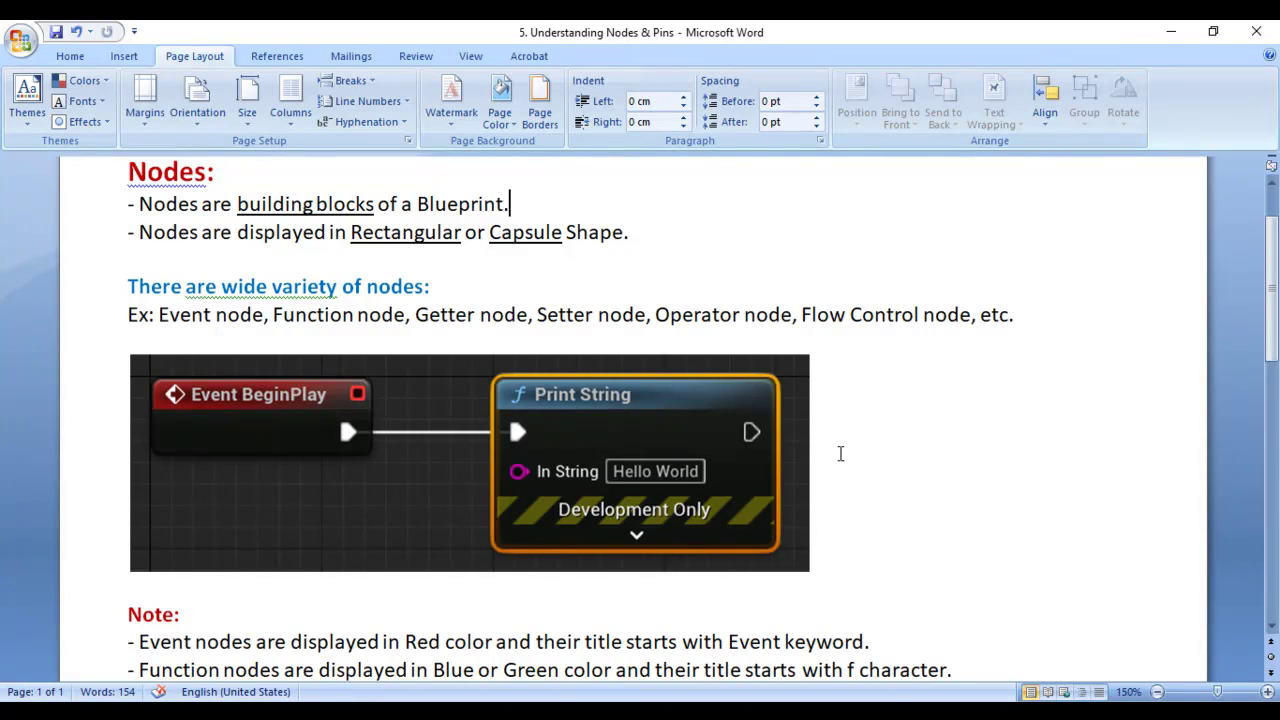
pyautogui.click(112, 176)
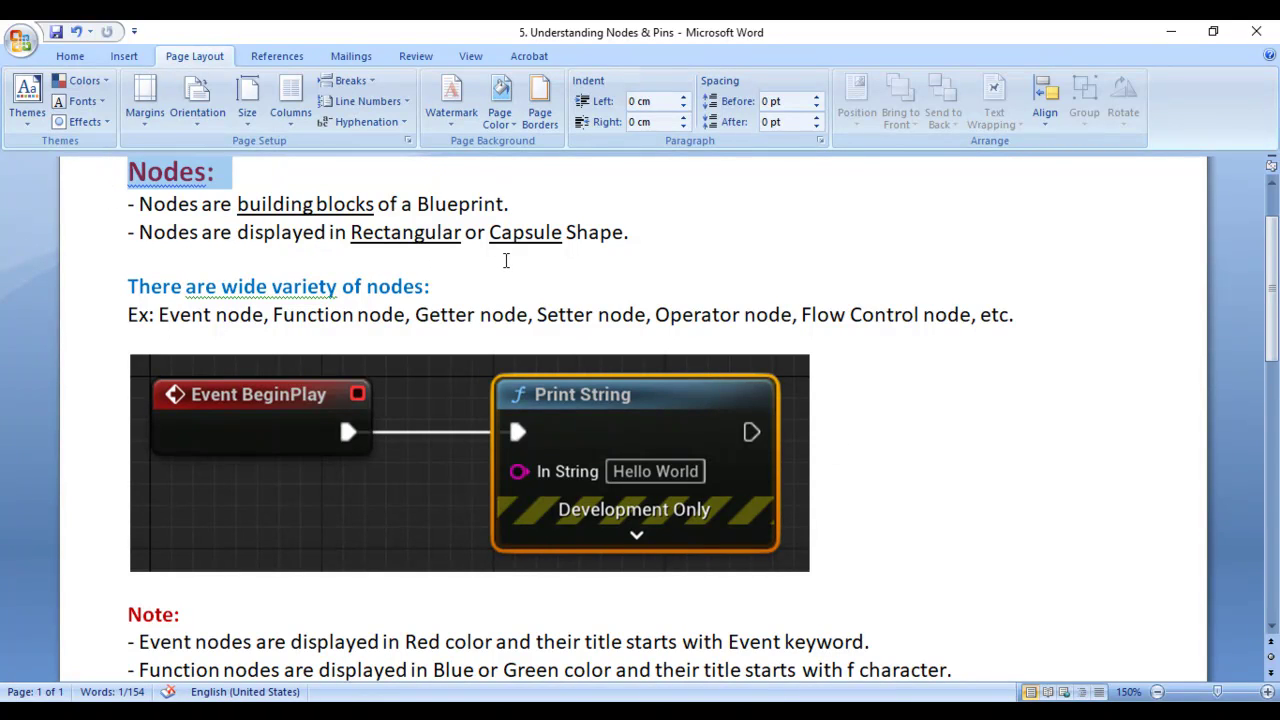
# - Highlight 'building blocks', 'Capsule' and 'wide variety' in the Nodes introduction
pyautogui.moveTo(228, 208); pyautogui.dragTo(533, 213)
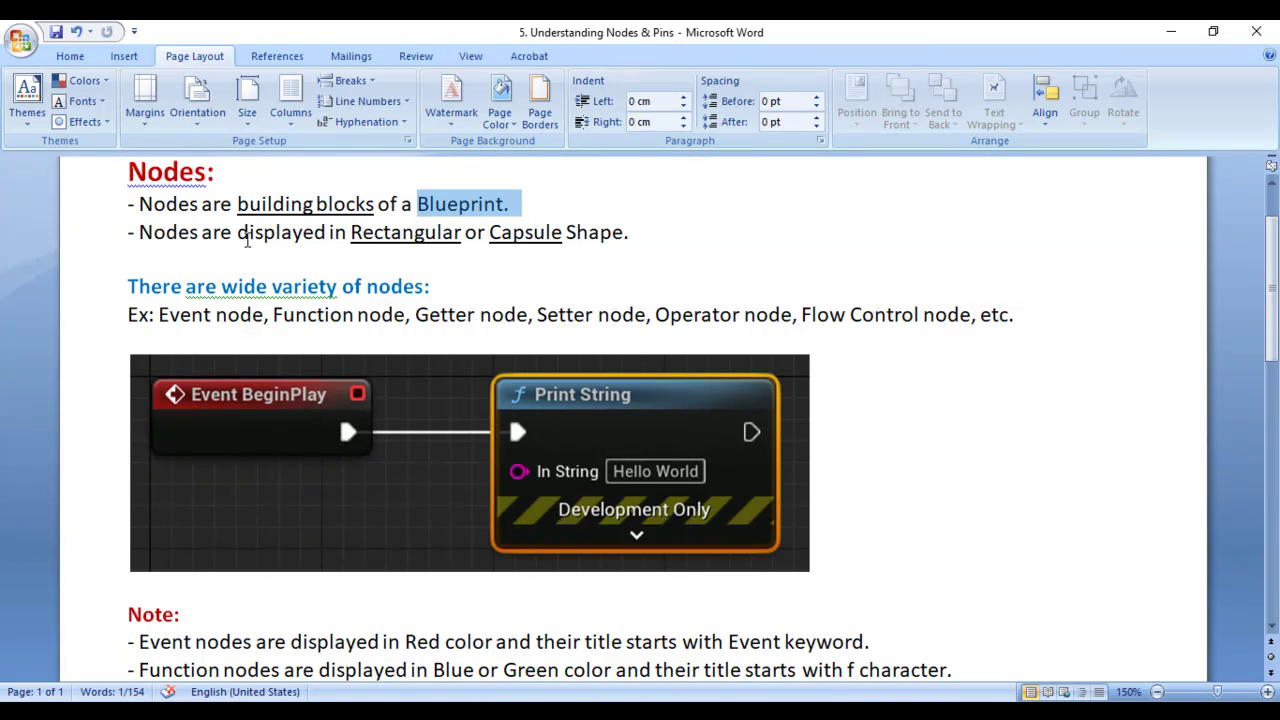
pyautogui.moveTo(345, 233); pyautogui.dragTo(559, 228)
pyautogui.click(639, 257)
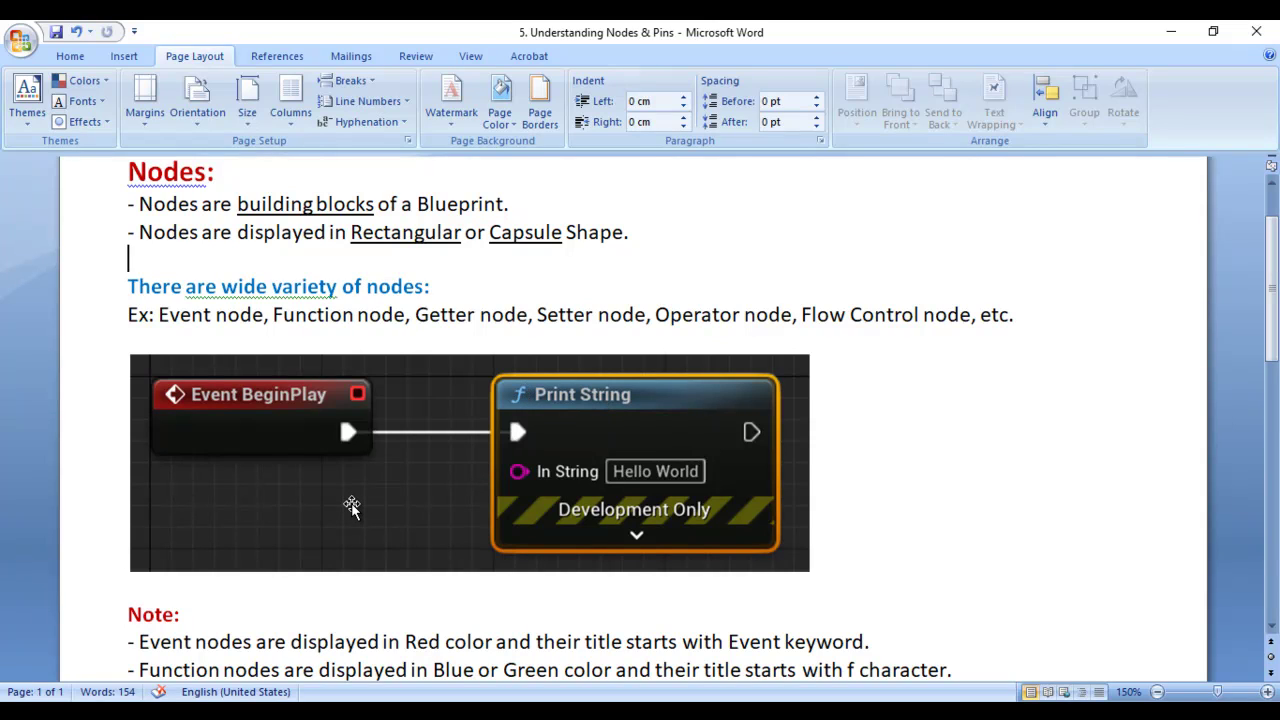
pyautogui.moveTo(222, 287); pyautogui.dragTo(340, 288)
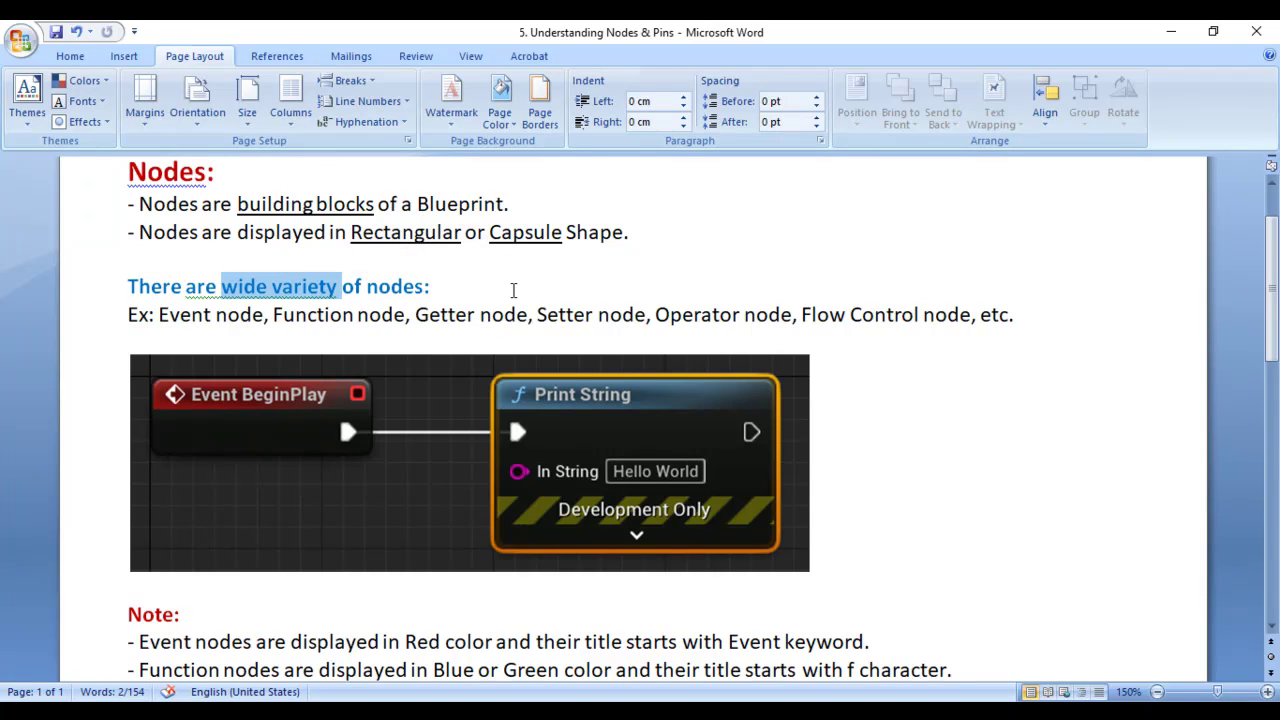
# - Select the example node types Event, Function, Getter, Setter and Operator
pyautogui.doubleClick(184, 316)
pyautogui.doubleClick(310, 315)
pyautogui.doubleClick(447, 316)
pyautogui.doubleClick(563, 315)
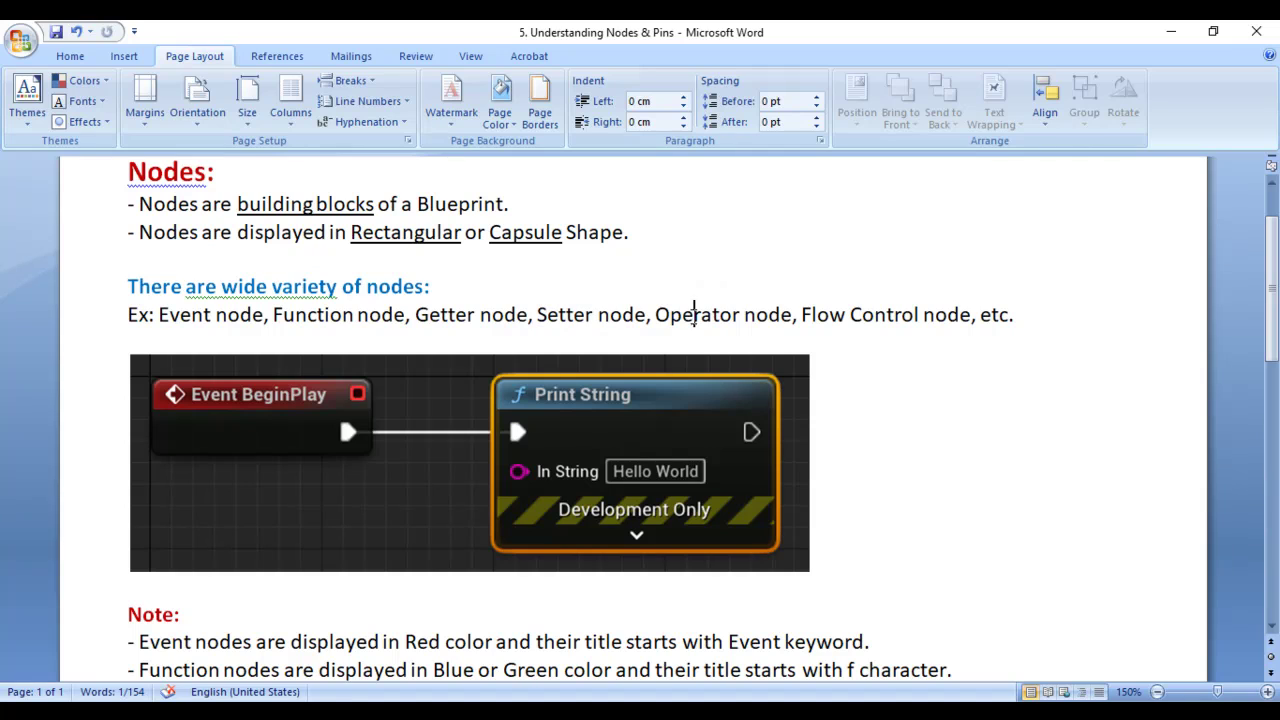
pyautogui.doubleClick(694, 315)
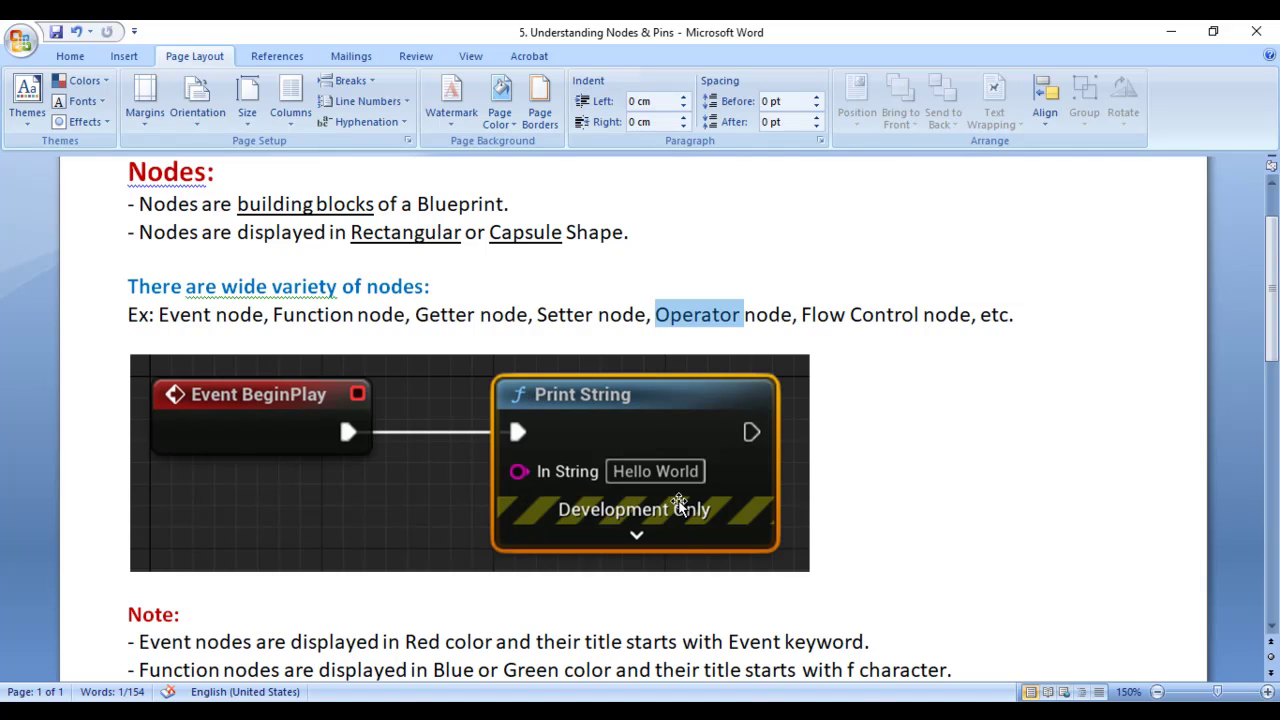
pyautogui.moveTo(159, 318); pyautogui.dragTo(346, 314)
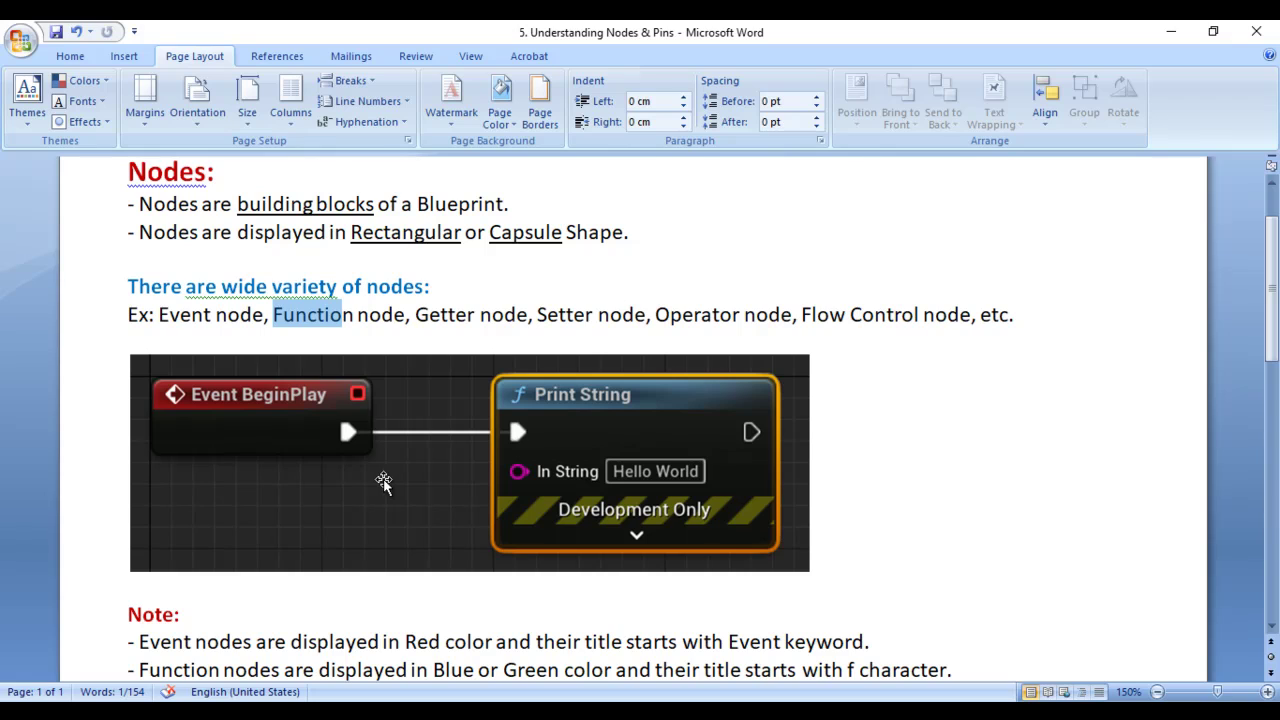
# - Highlight the node color notes (Event nodes Red, others Blue or Green), then scroll to Pins
pyautogui.moveTo(139, 641); pyautogui.dragTo(462, 658)
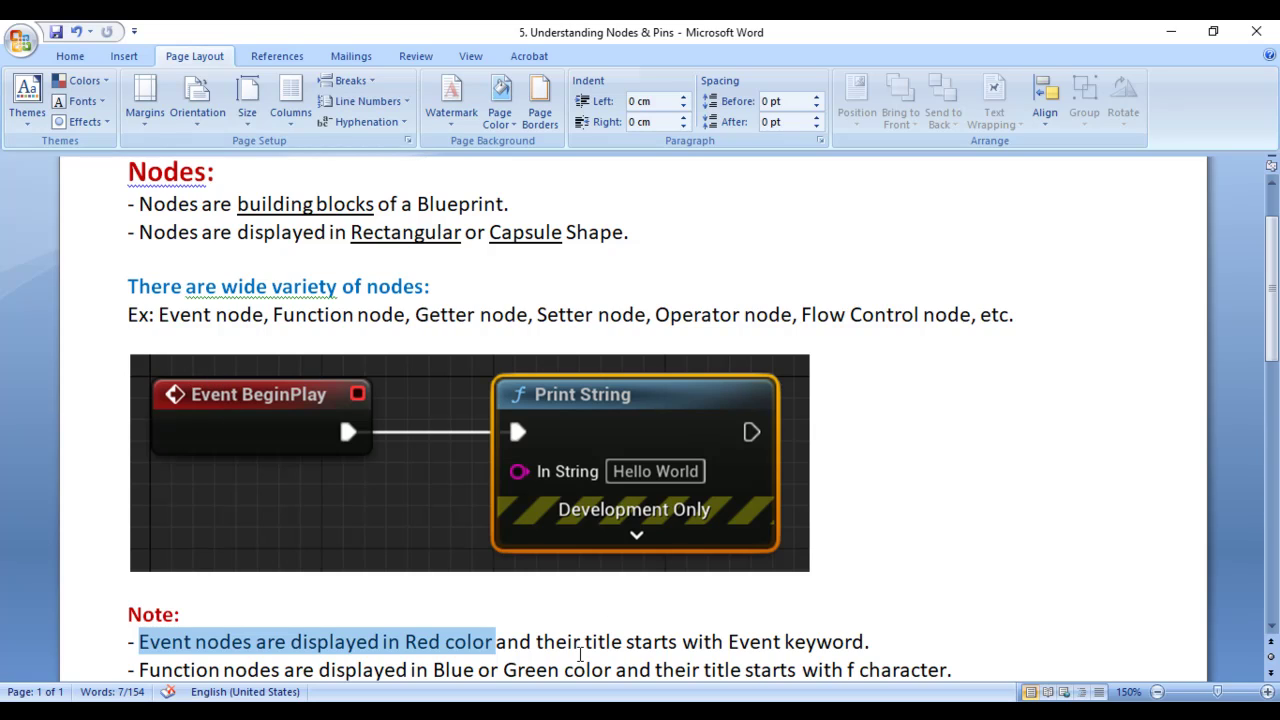
pyautogui.moveTo(730, 643); pyautogui.dragTo(782, 648)
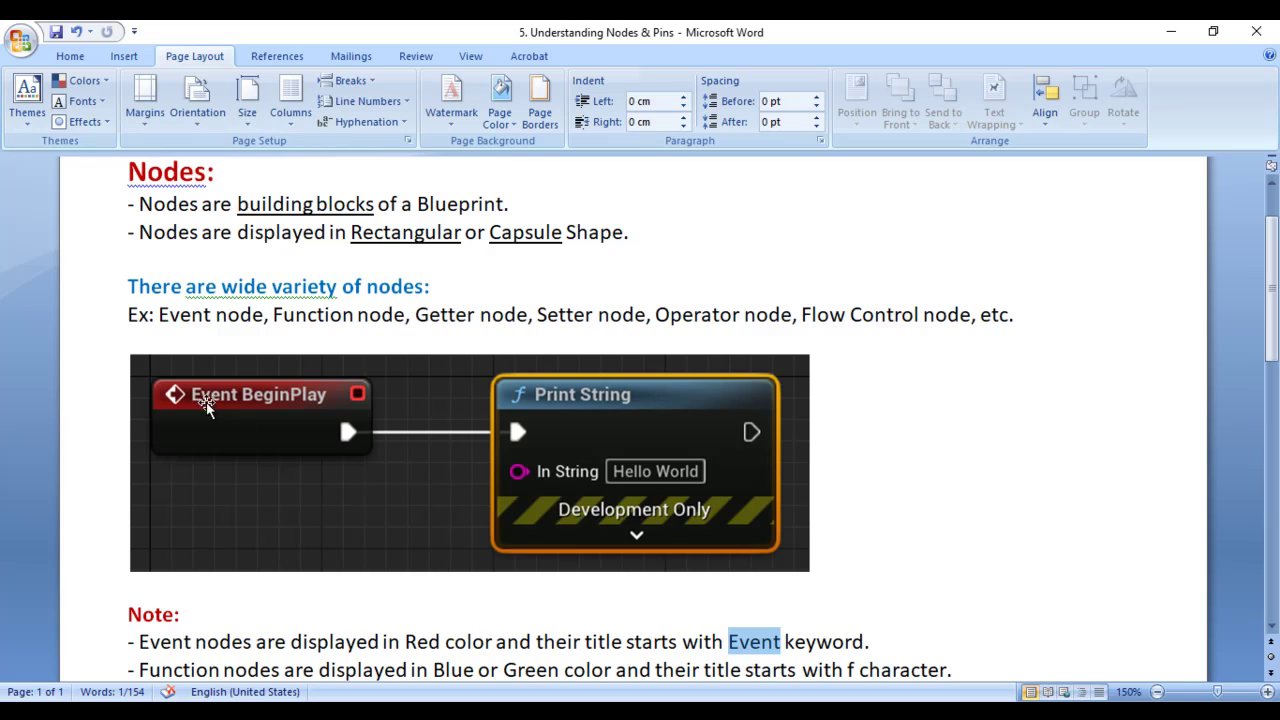
pyautogui.moveTo(139, 670); pyautogui.dragTo(583, 676)
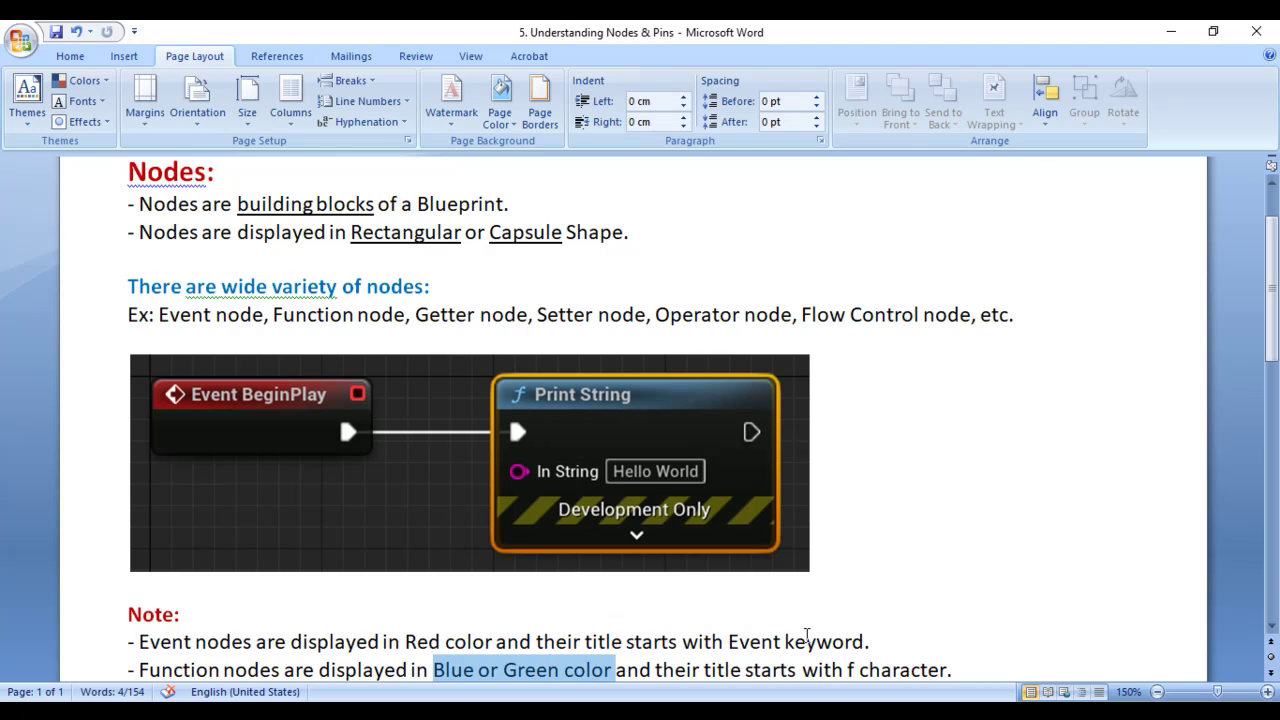
pyautogui.moveTo(848, 670); pyautogui.dragTo(855, 670)
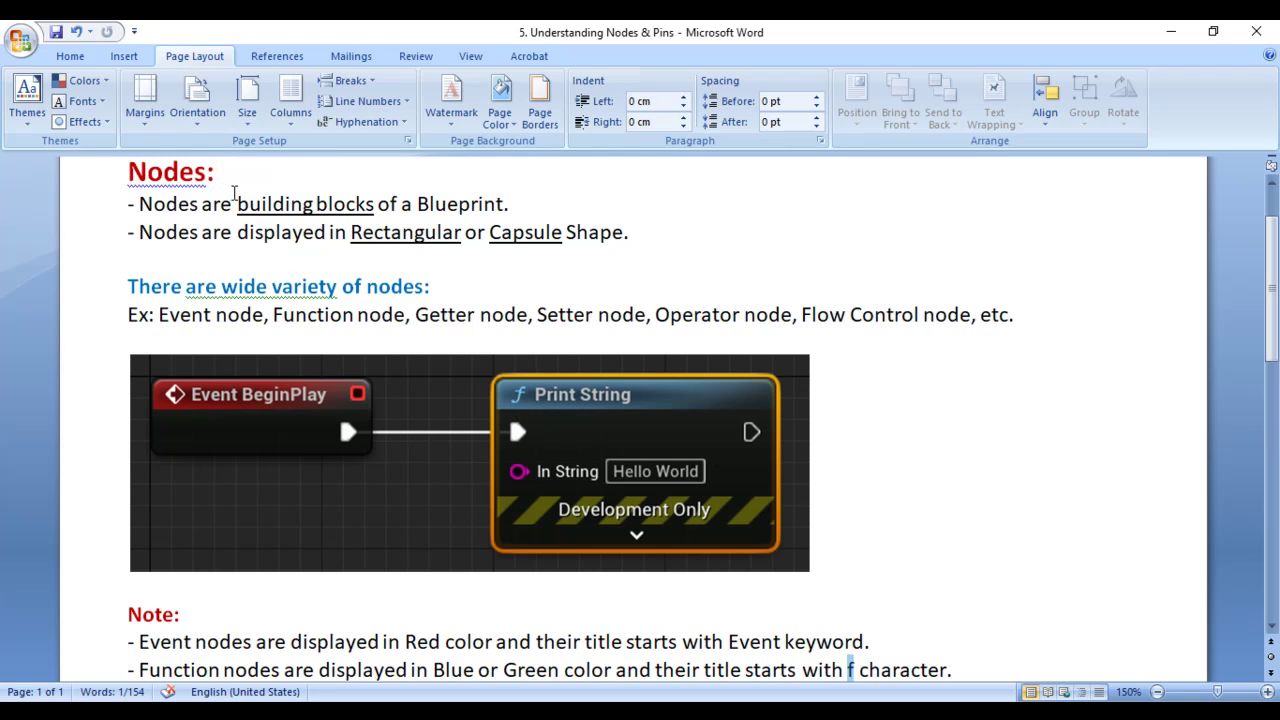
pyautogui.moveTo(238, 203); pyautogui.dragTo(362, 208)
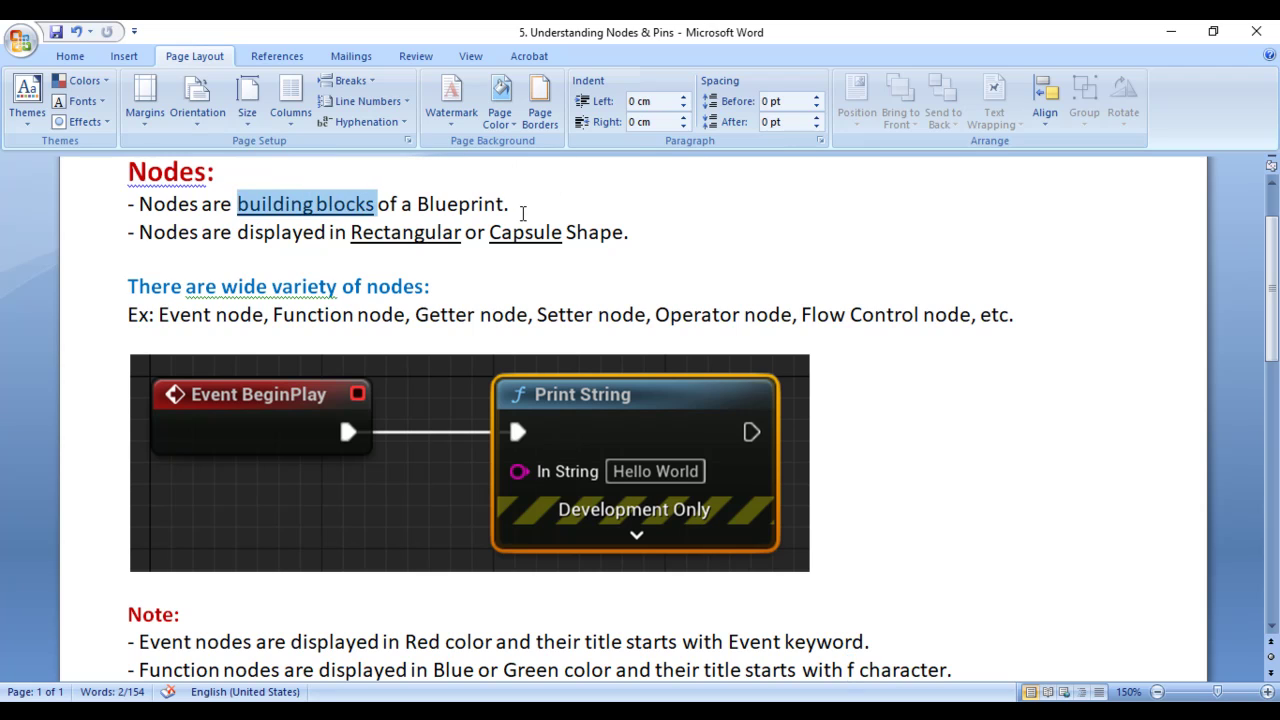
pyautogui.moveTo(1272, 296); pyautogui.dragTo(1272, 452)
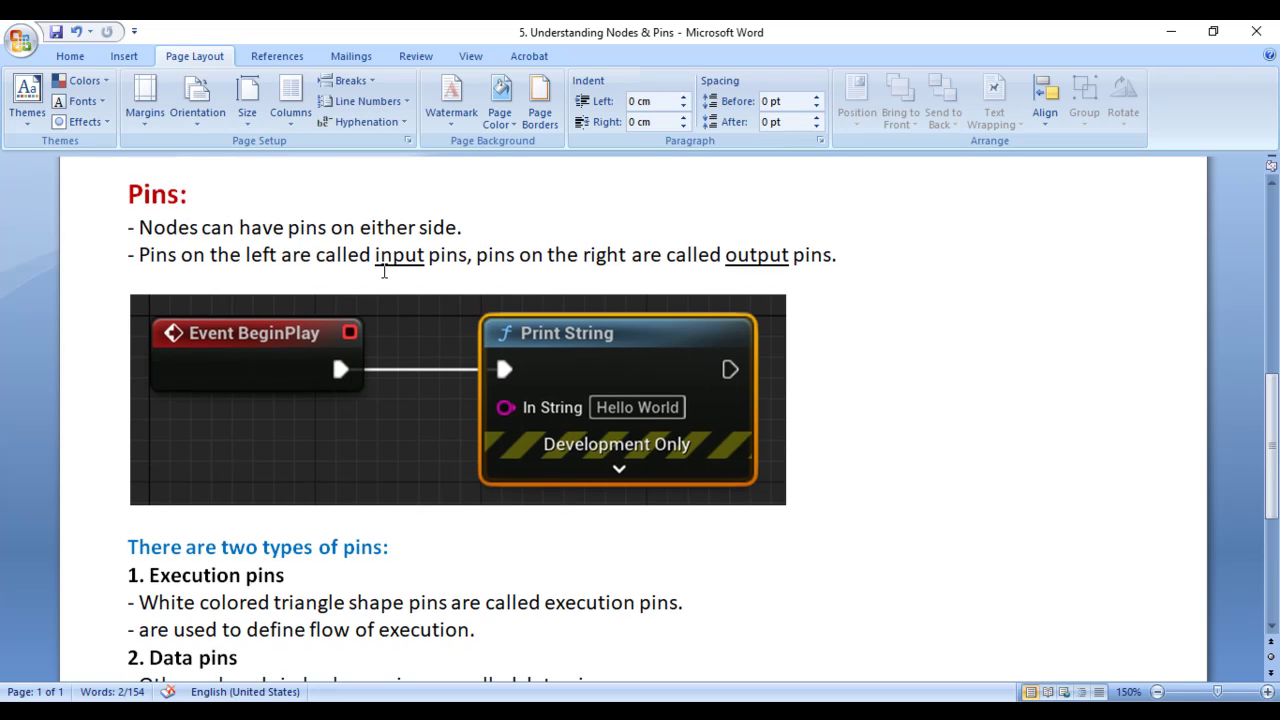
# - Highlight 'input', 'output' and the 'There are two types of pins' heading
pyautogui.moveTo(389, 258); pyautogui.dragTo(426, 266)
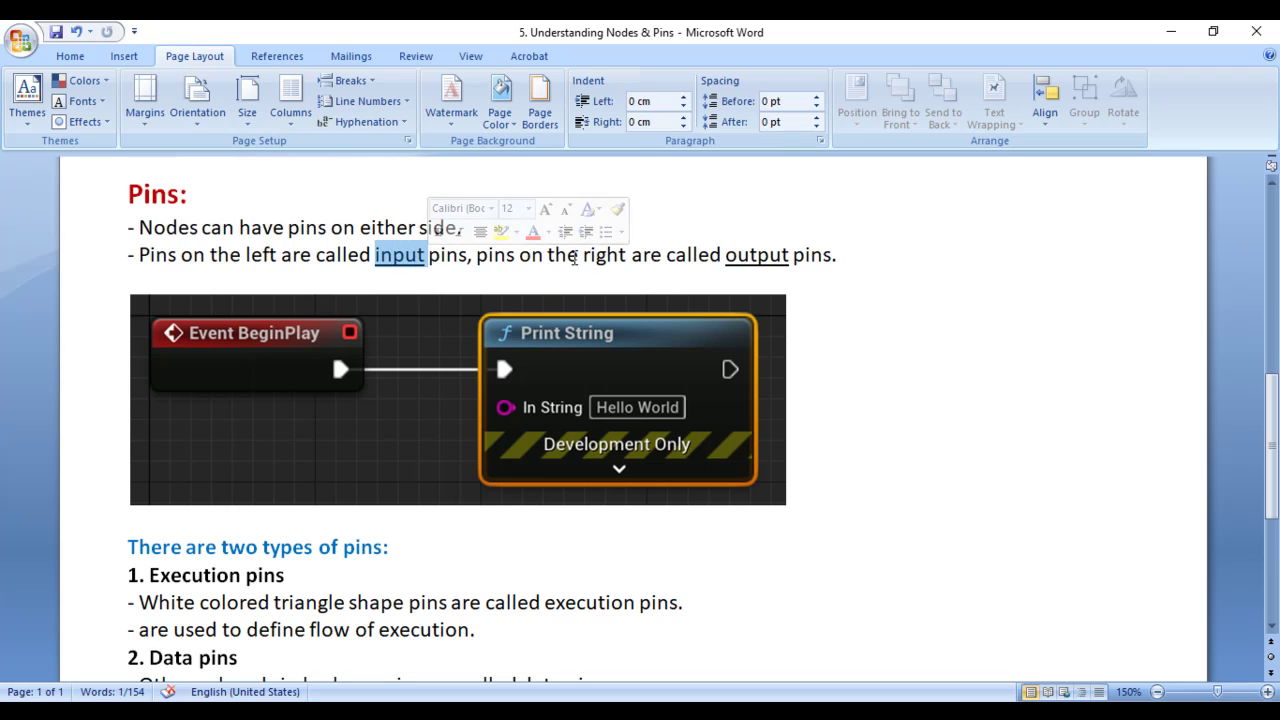
pyautogui.moveTo(725, 256); pyautogui.dragTo(790, 258)
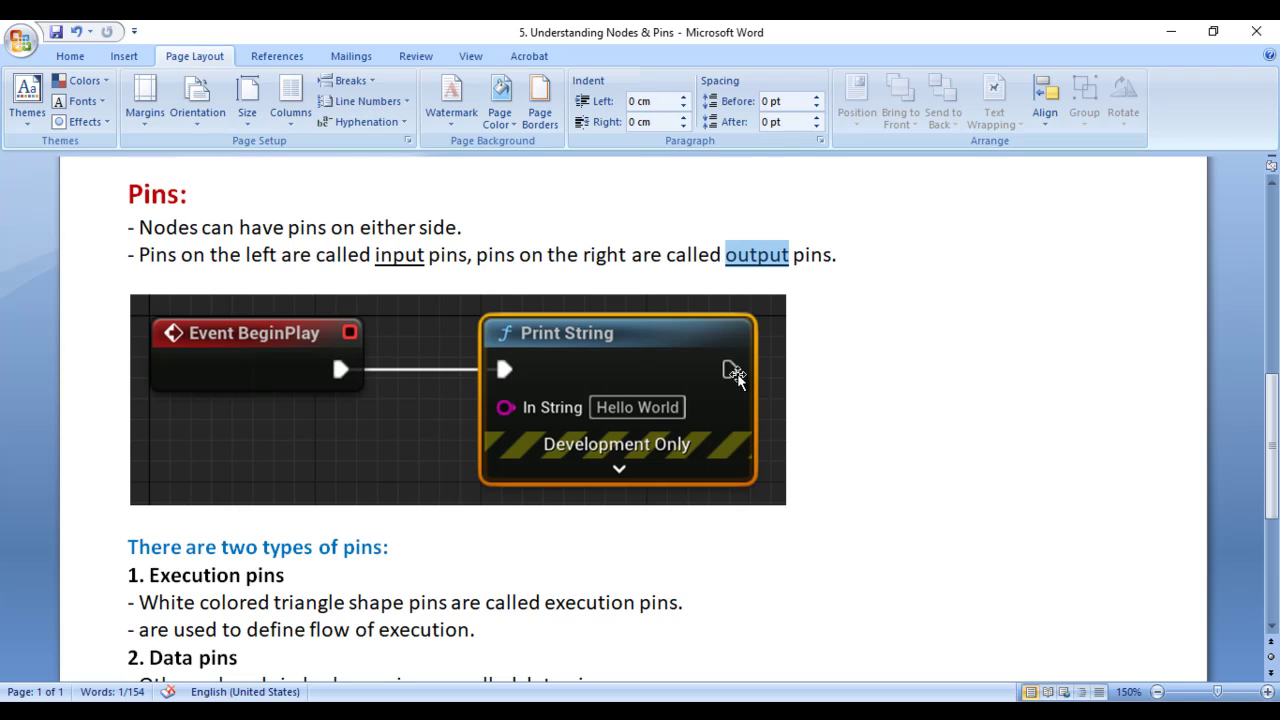
pyautogui.moveTo(133, 548); pyautogui.dragTo(405, 558)
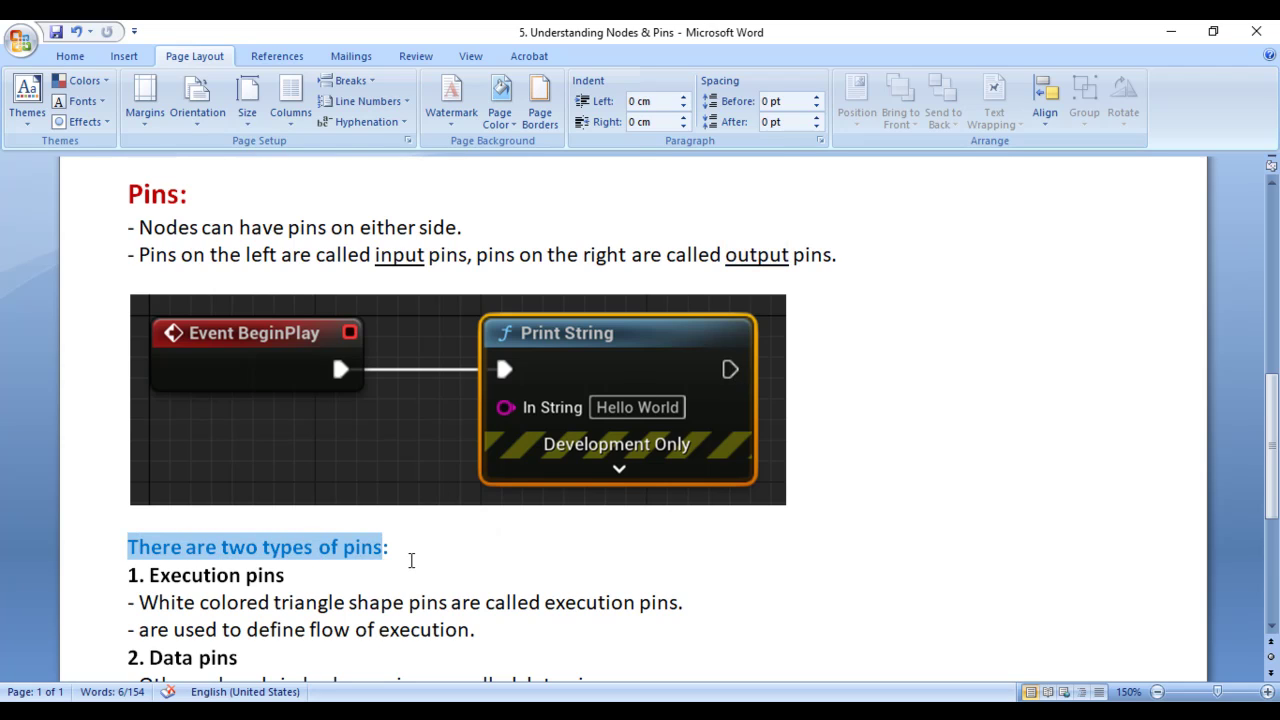
pyautogui.scroll(-2, 410, 561)
# - Highlight the Execution pins and Data pins descriptions, including triangle and circle shapes
pyautogui.moveTo(186, 445); pyautogui.dragTo(286, 445)
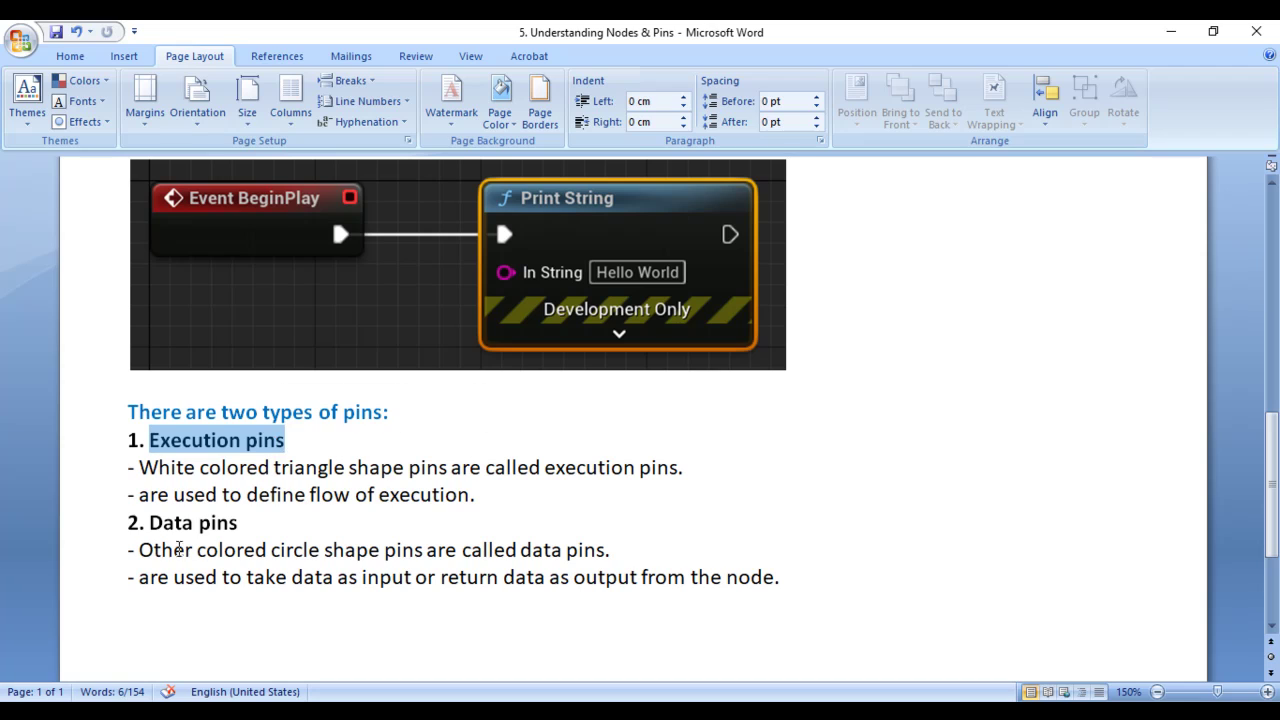
pyautogui.moveTo(150, 522); pyautogui.dragTo(297, 525)
pyautogui.click(297, 525)
pyautogui.moveTo(139, 467); pyautogui.dragTo(448, 467)
pyautogui.moveTo(546, 467); pyautogui.dragTo(676, 467)
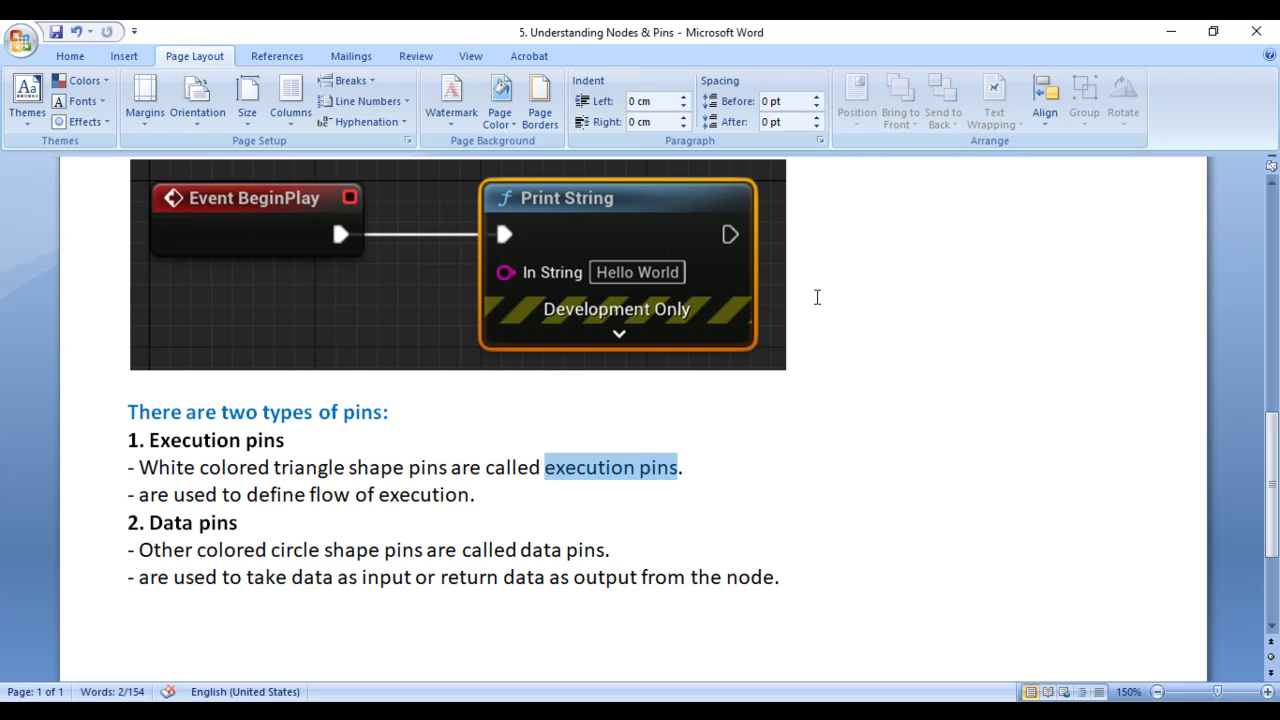
pyautogui.moveTo(140, 550); pyautogui.dragTo(405, 548)
pyautogui.moveTo(521, 550); pyautogui.dragTo(659, 567)
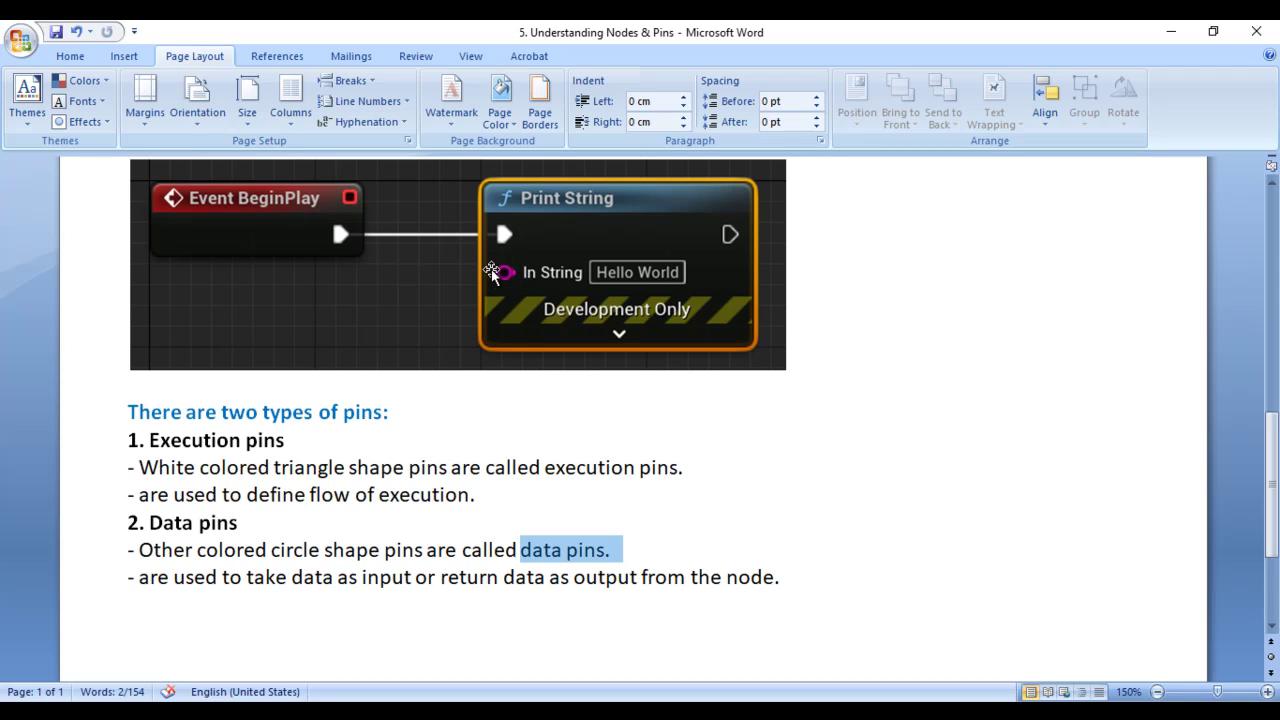
pyautogui.moveTo(140, 494); pyautogui.dragTo(547, 494)
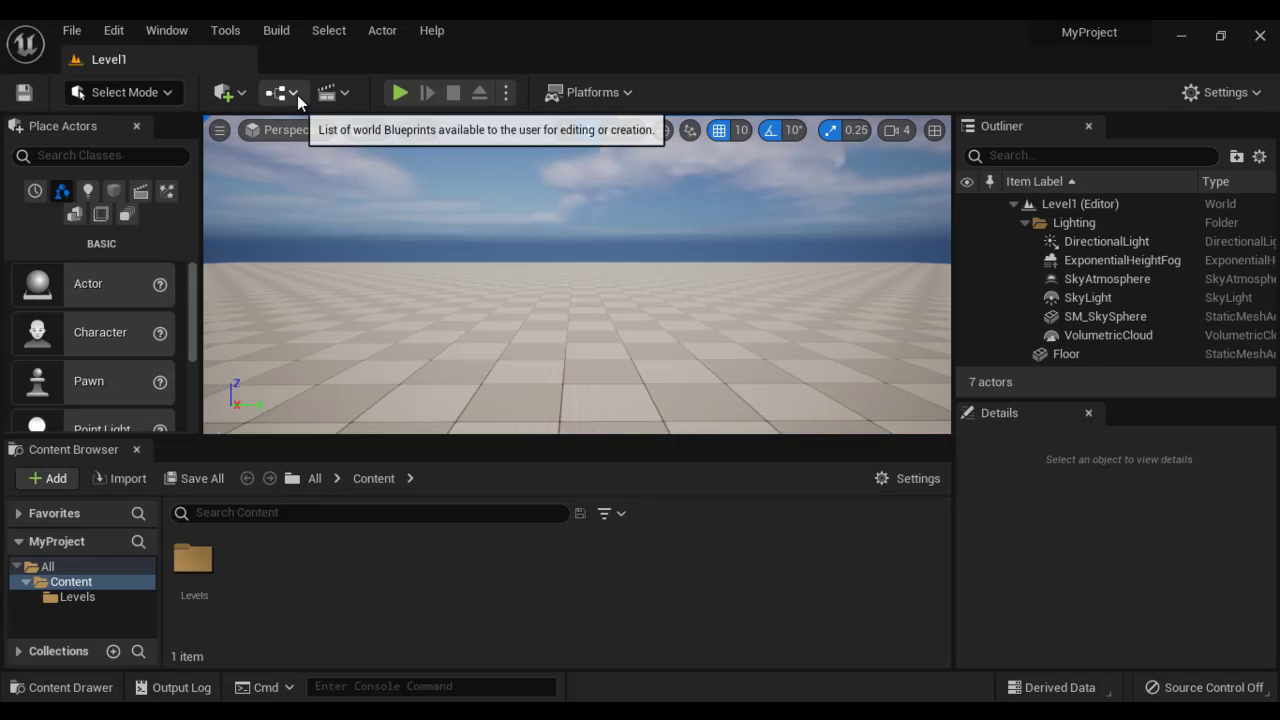
# - Open the Level Blueprint and add a Print String node wired from Event BeginPlay
pyautogui.click(294, 93)
pyautogui.click(410, 226)
pyautogui.moveTo(440, 465); pyautogui.dragTo(532, 441, button='right')
pyautogui.moveTo(493, 351); pyautogui.dragTo(632, 349)
pyautogui.write('print')
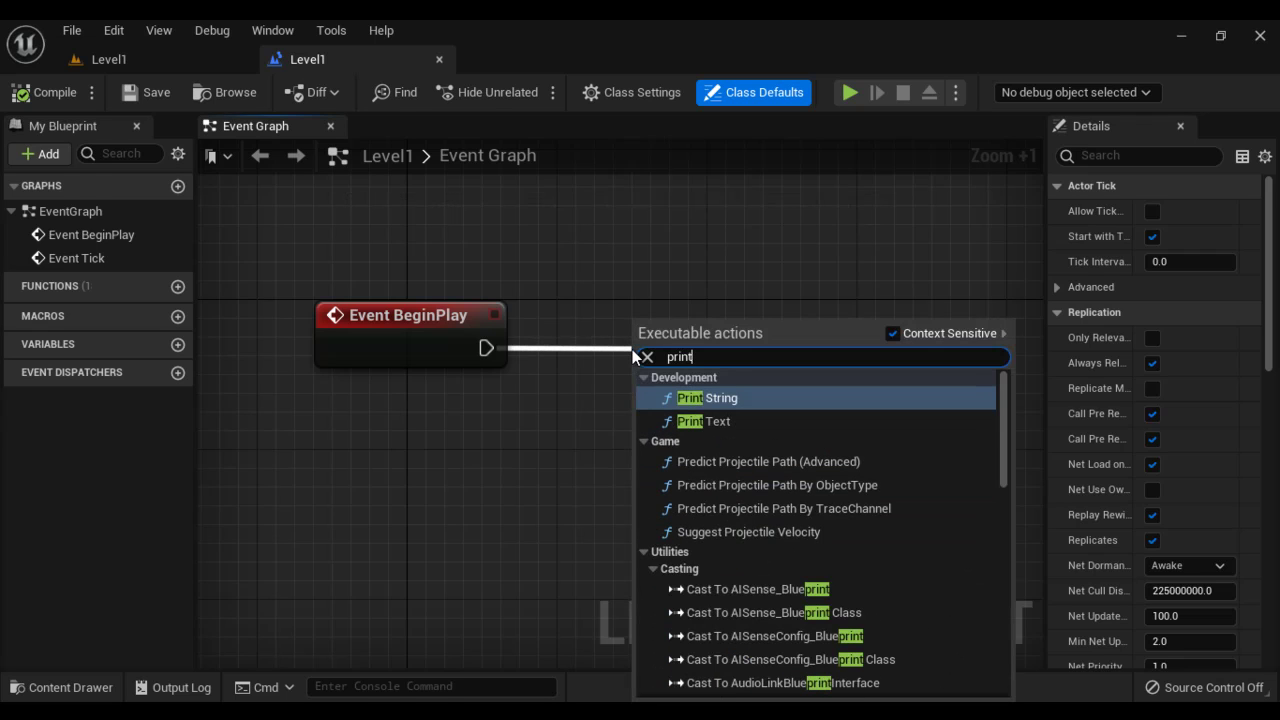
pyautogui.click(668, 403)
pyautogui.moveTo(717, 360); pyautogui.dragTo(651, 320)
# - Set the Print String text to 'Hello World1', then compile and save the Level Blueprint
pyautogui.click(690, 382)
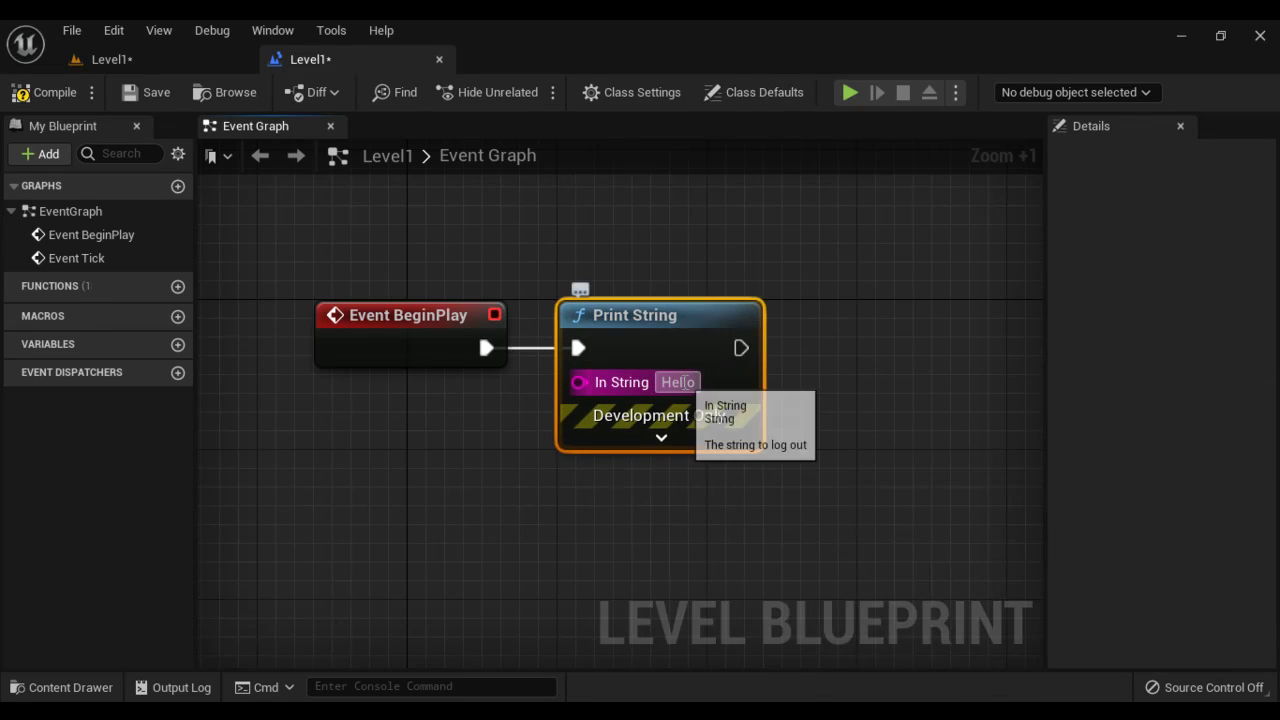
pyautogui.write('Hello World')
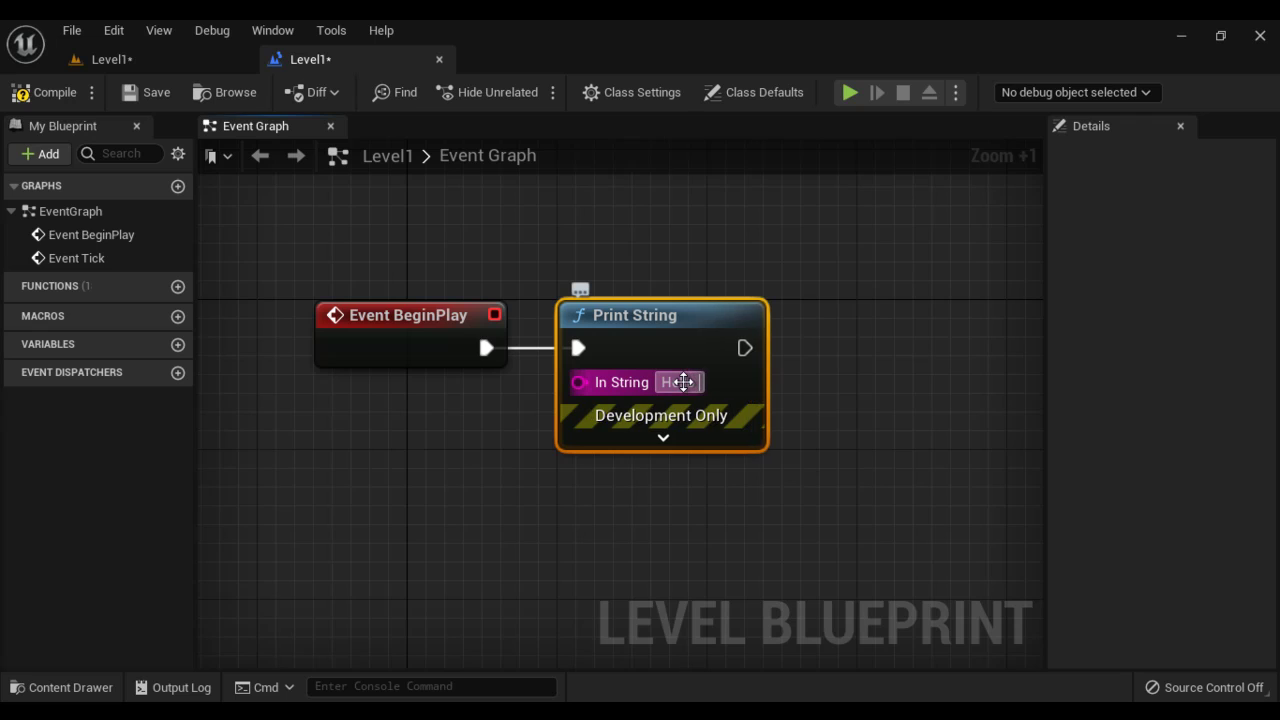
pyautogui.write('1')
pyautogui.press('Return')
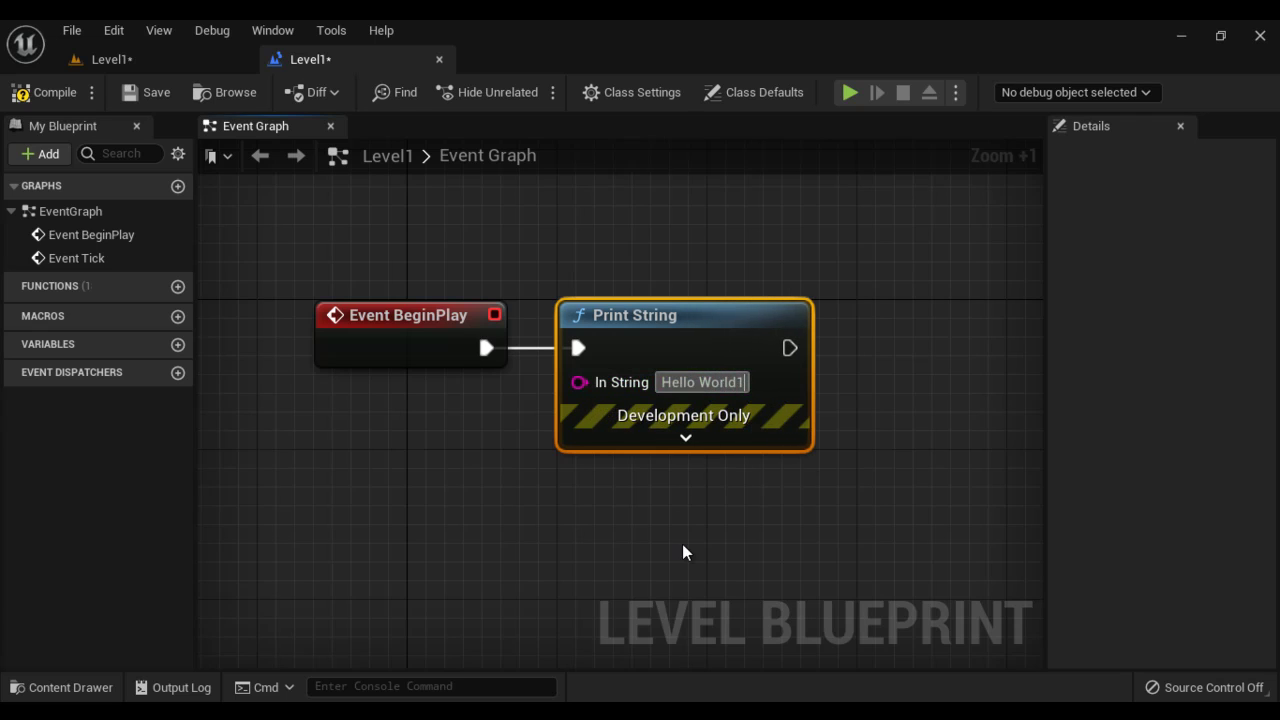
pyautogui.click(683, 551)
pyautogui.click(30, 92)
pyautogui.click(145, 92)
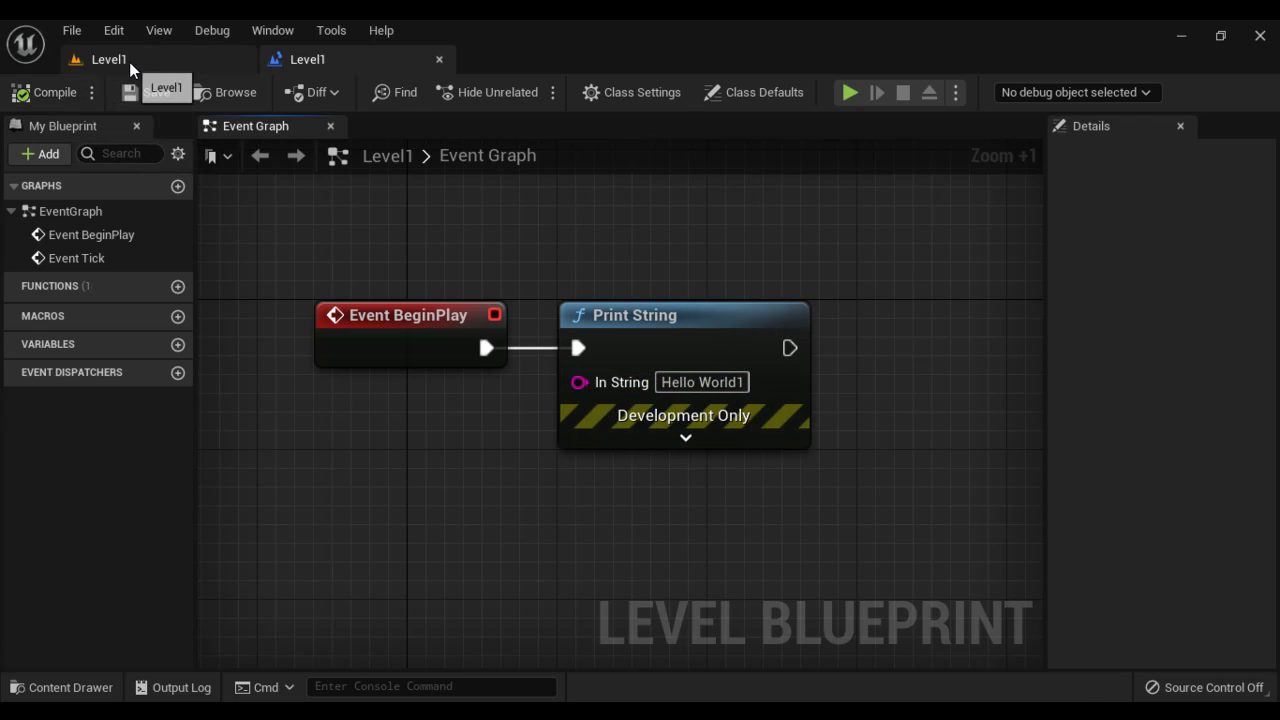
pyautogui.click(129, 62)
pyautogui.click(400, 93)
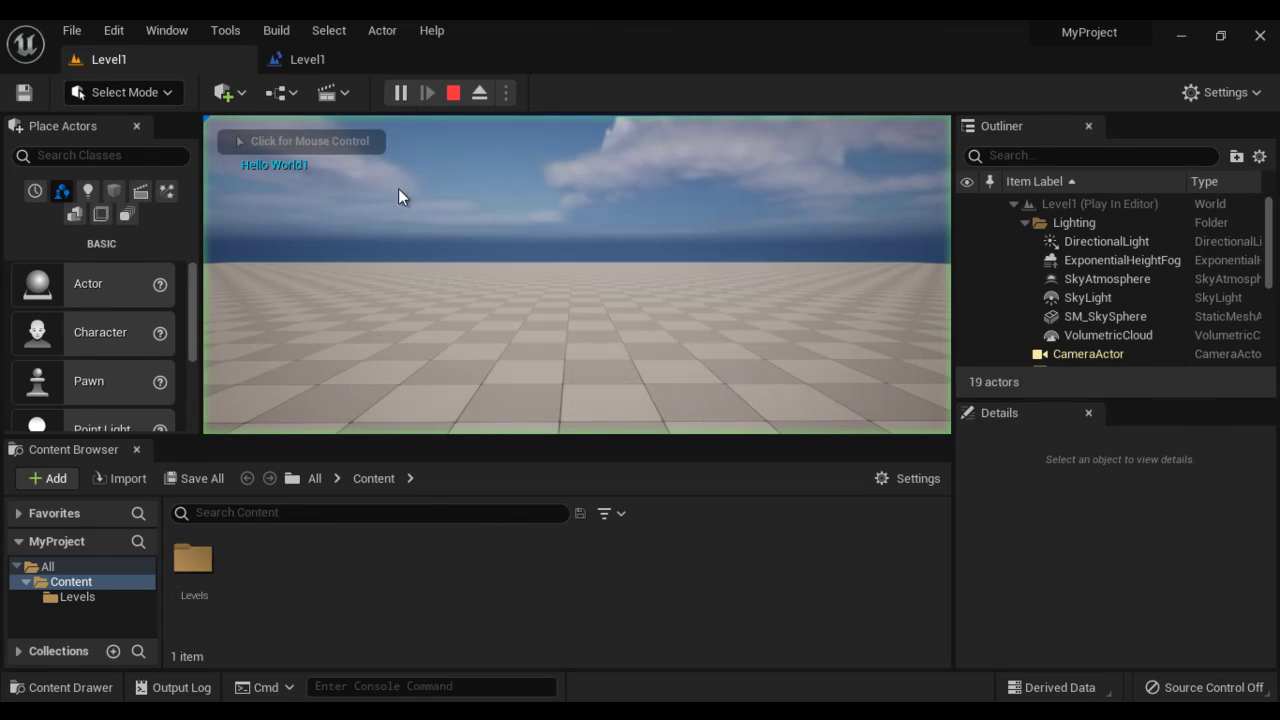
pyautogui.click(456, 102)
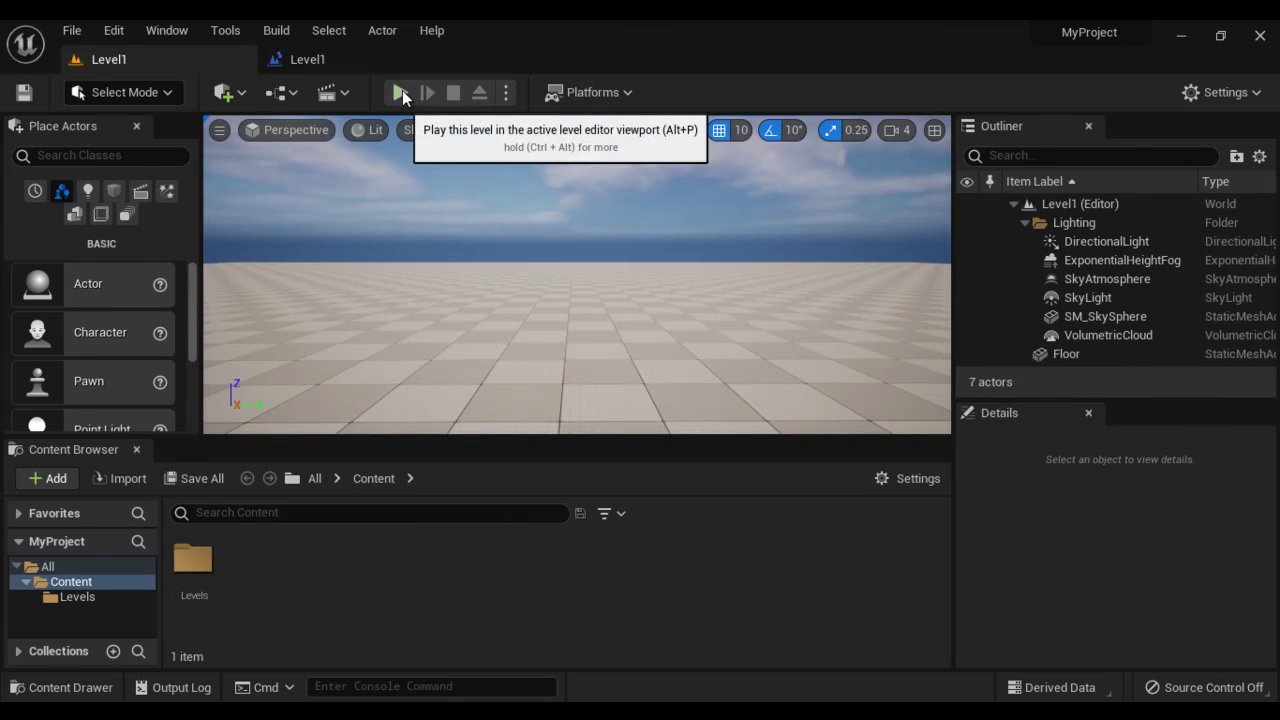
pyautogui.click(344, 64)
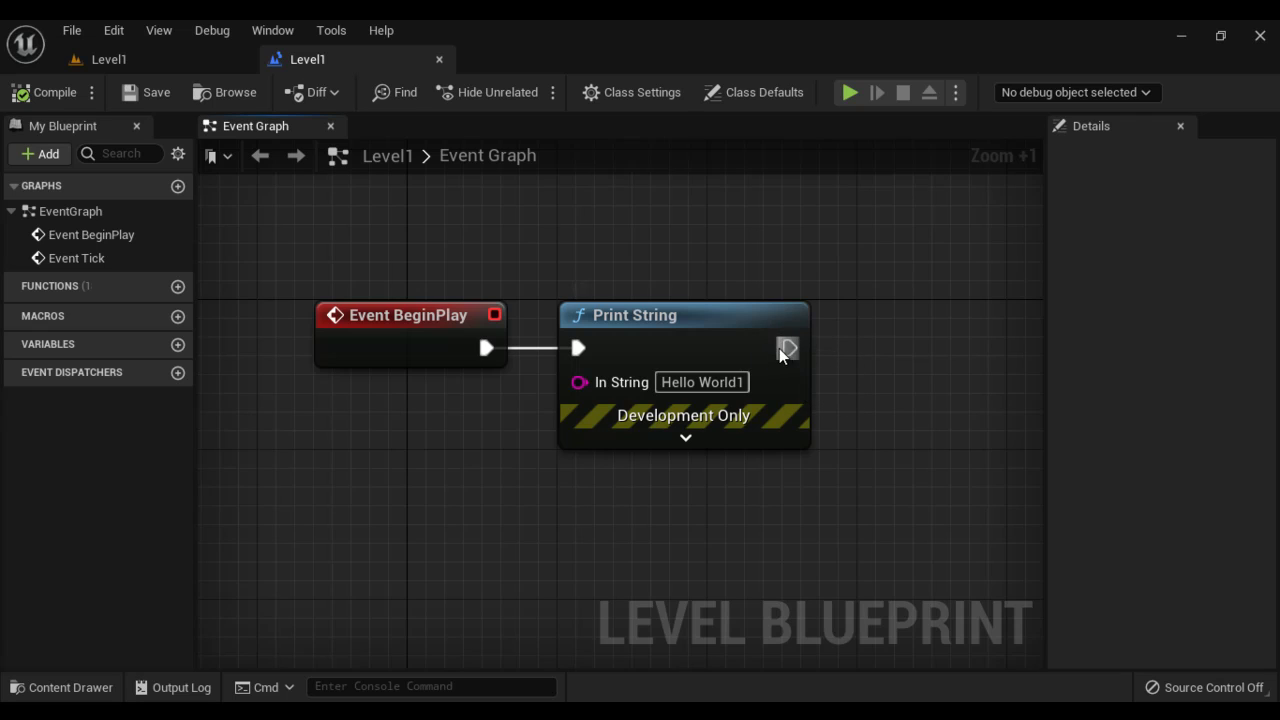
# - Chain a second Print String after the first with text 'Hello World2'
pyautogui.moveTo(801, 347); pyautogui.dragTo(868, 349)
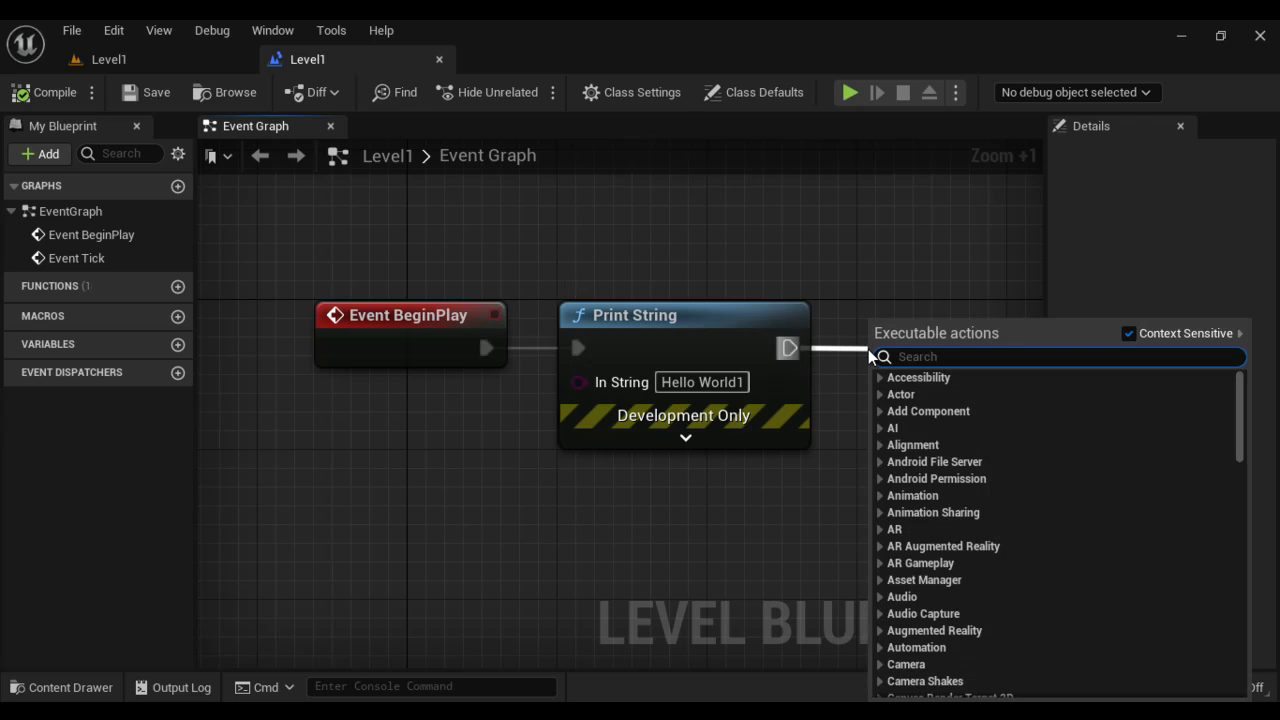
pyautogui.write('print')
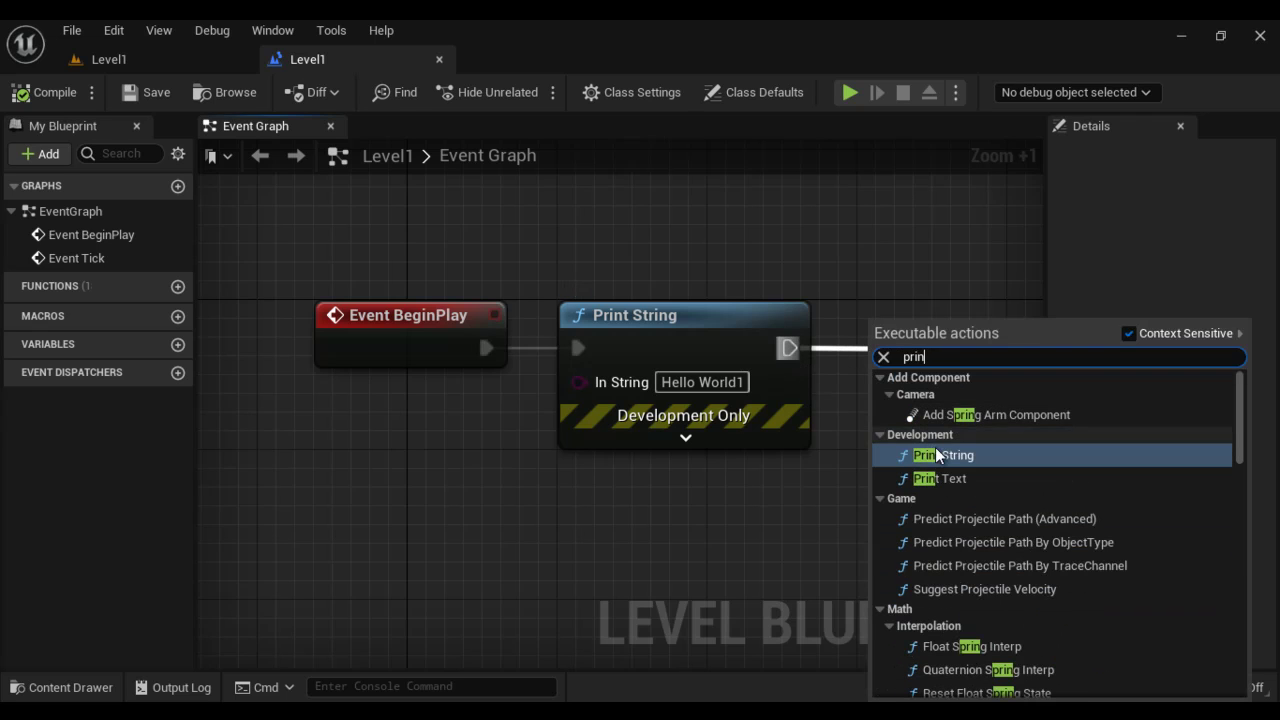
pyautogui.click(935, 447)
pyautogui.moveTo(920, 371); pyautogui.dragTo(883, 316)
pyautogui.moveTo(914, 477); pyautogui.dragTo(740, 483, button='right')
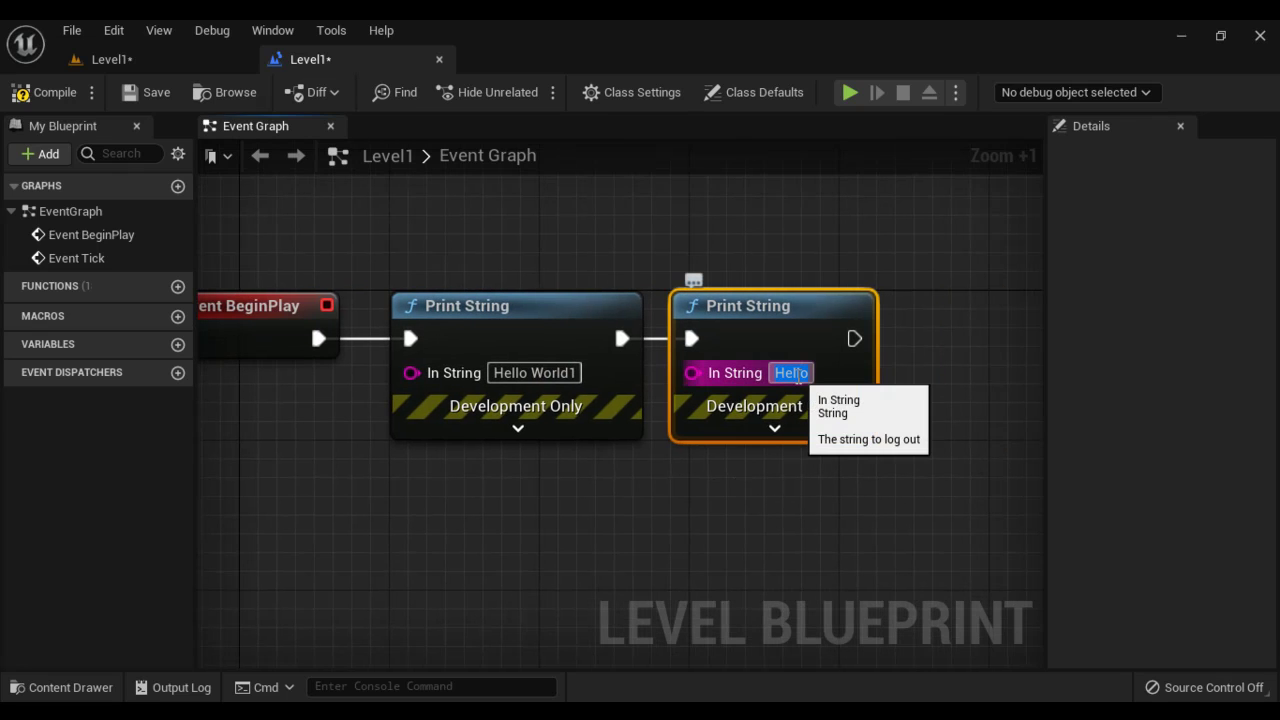
pyautogui.write('Hello World')
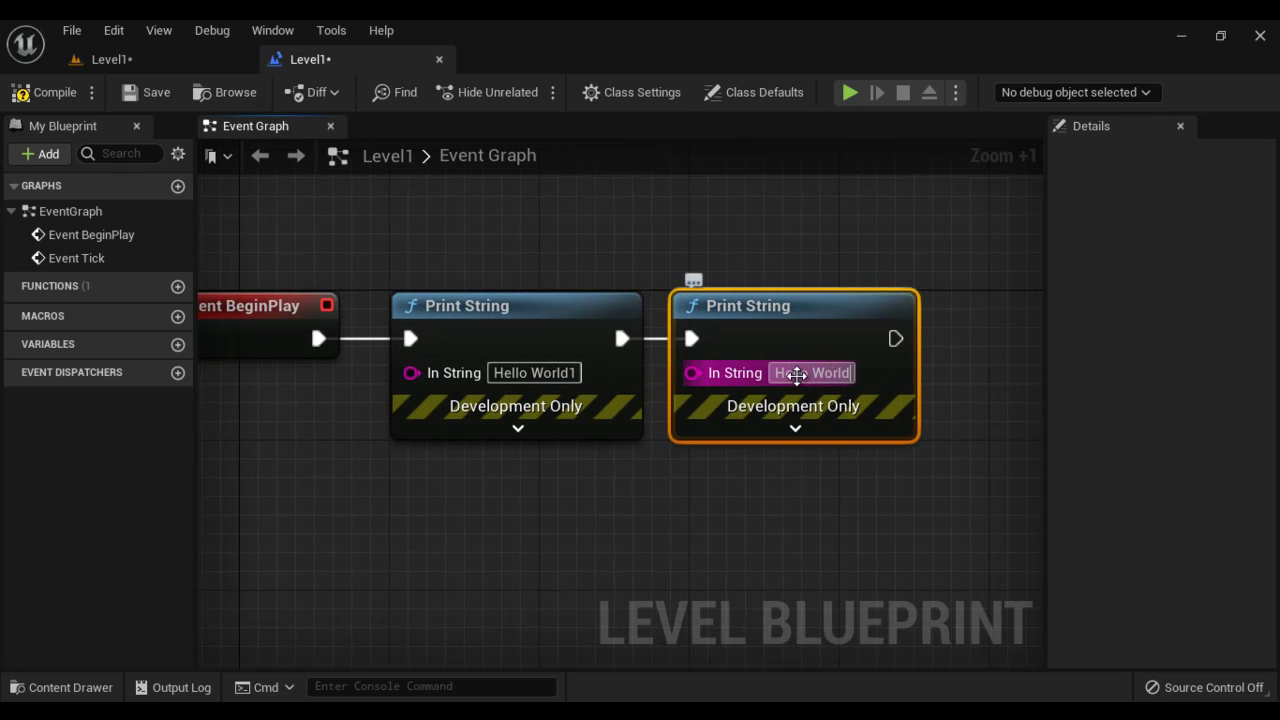
pyautogui.write('2')
pyautogui.press('Return')
pyautogui.click(788, 481)
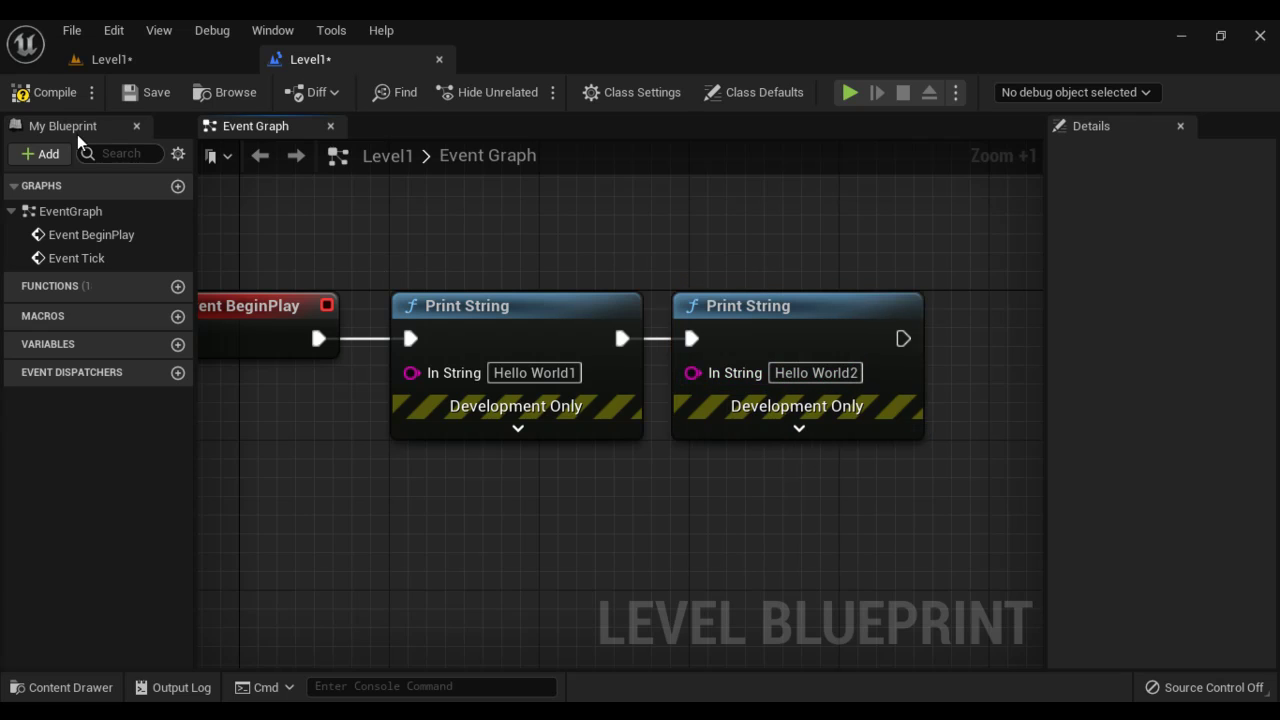
# - Compile, reconnect Event BeginPlay to the first Print String, and save the Blueprint
pyautogui.click(58, 96)
pyautogui.click(155, 96)
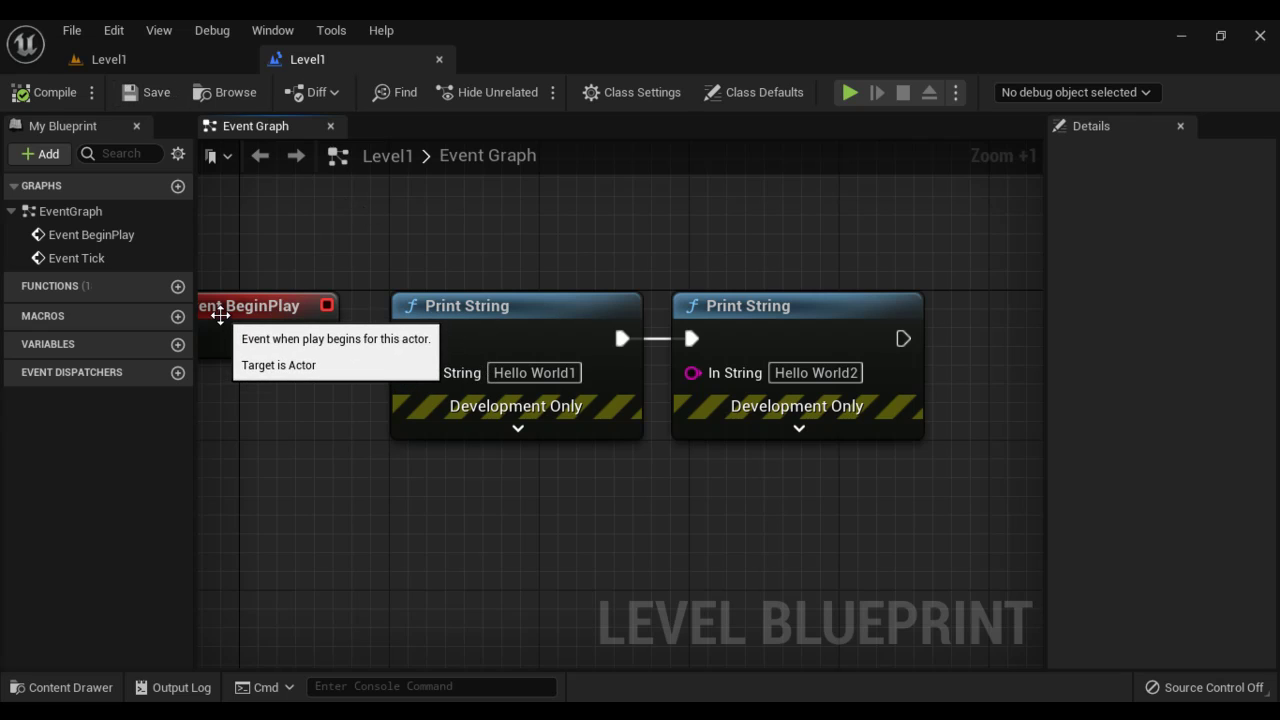
pyautogui.moveTo(316, 338); pyautogui.dragTo(396, 340)
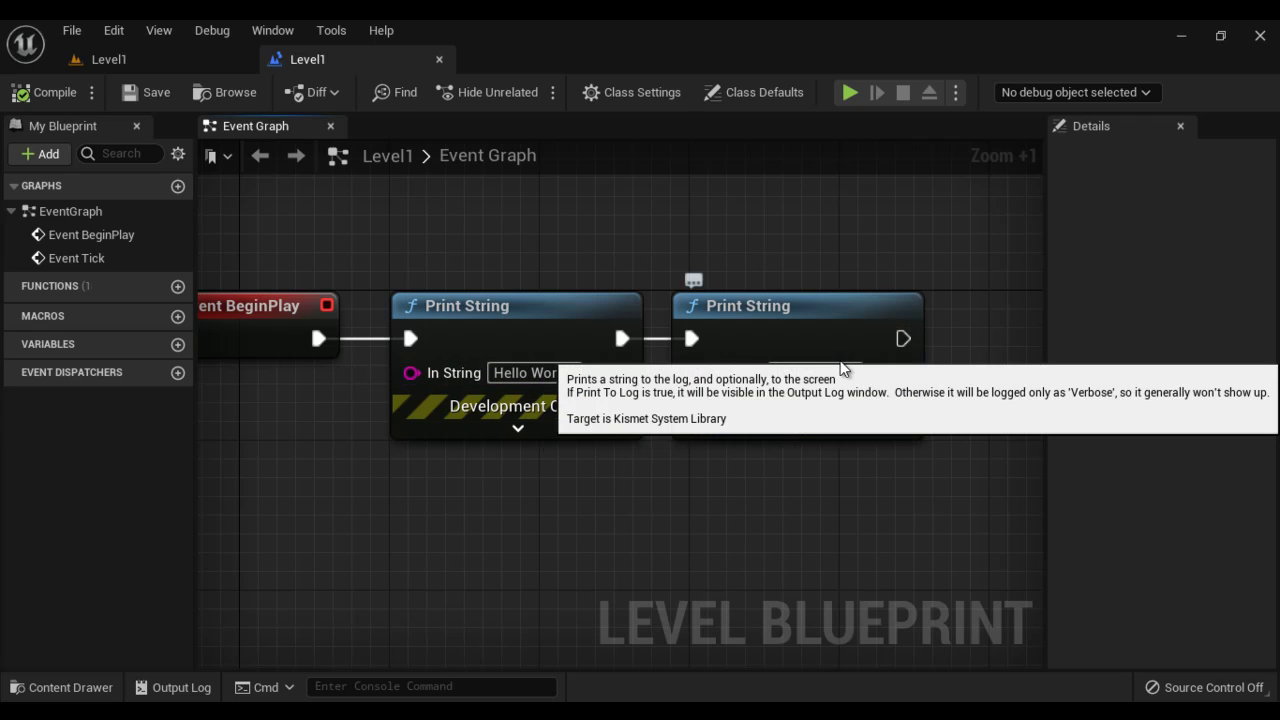
pyautogui.click(163, 97)
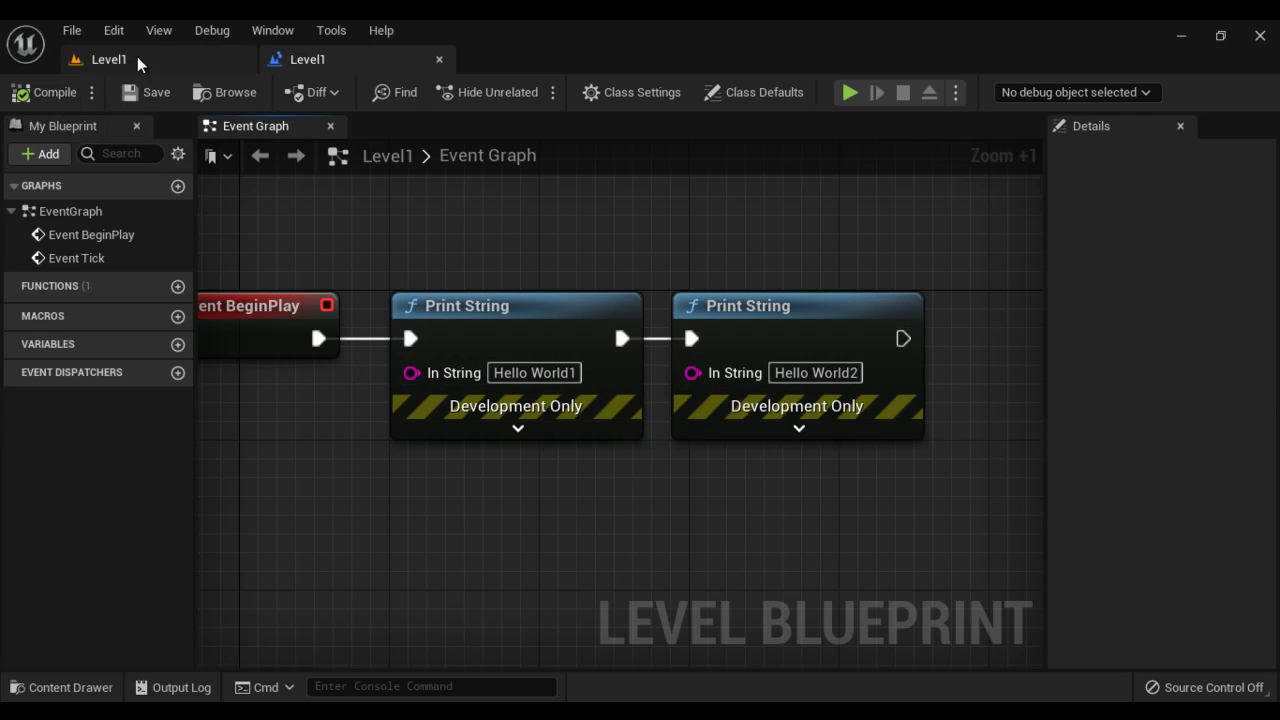
pyautogui.click(137, 57)
pyautogui.click(400, 92)
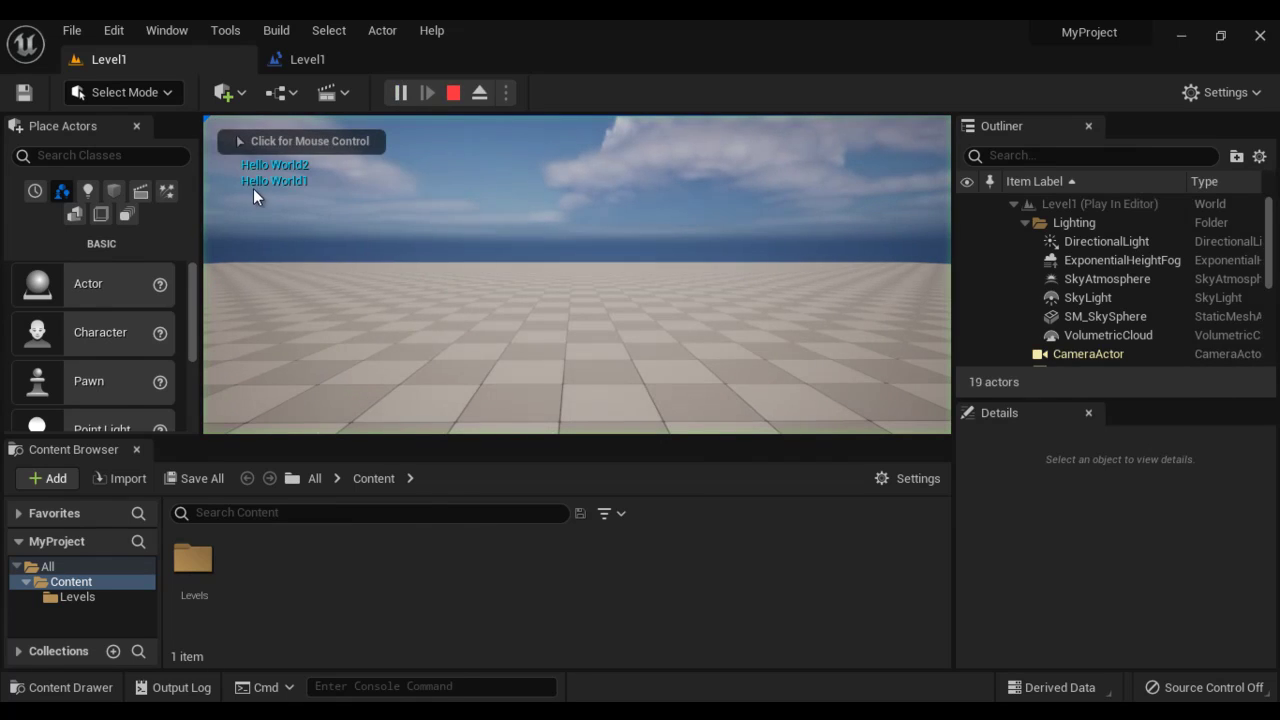
pyautogui.click(455, 95)
pyautogui.click(334, 57)
pyautogui.moveTo(379, 508); pyautogui.dragTo(469, 526, button='right')
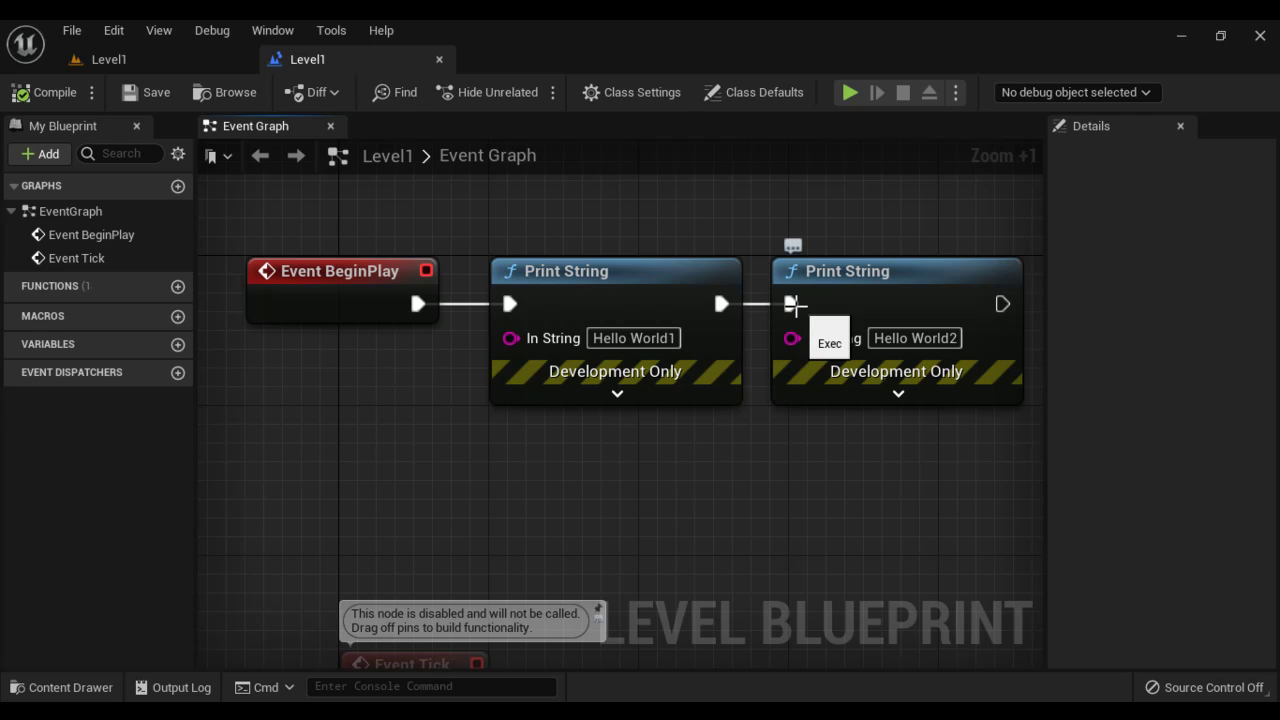
pyautogui.moveTo(500, 715)
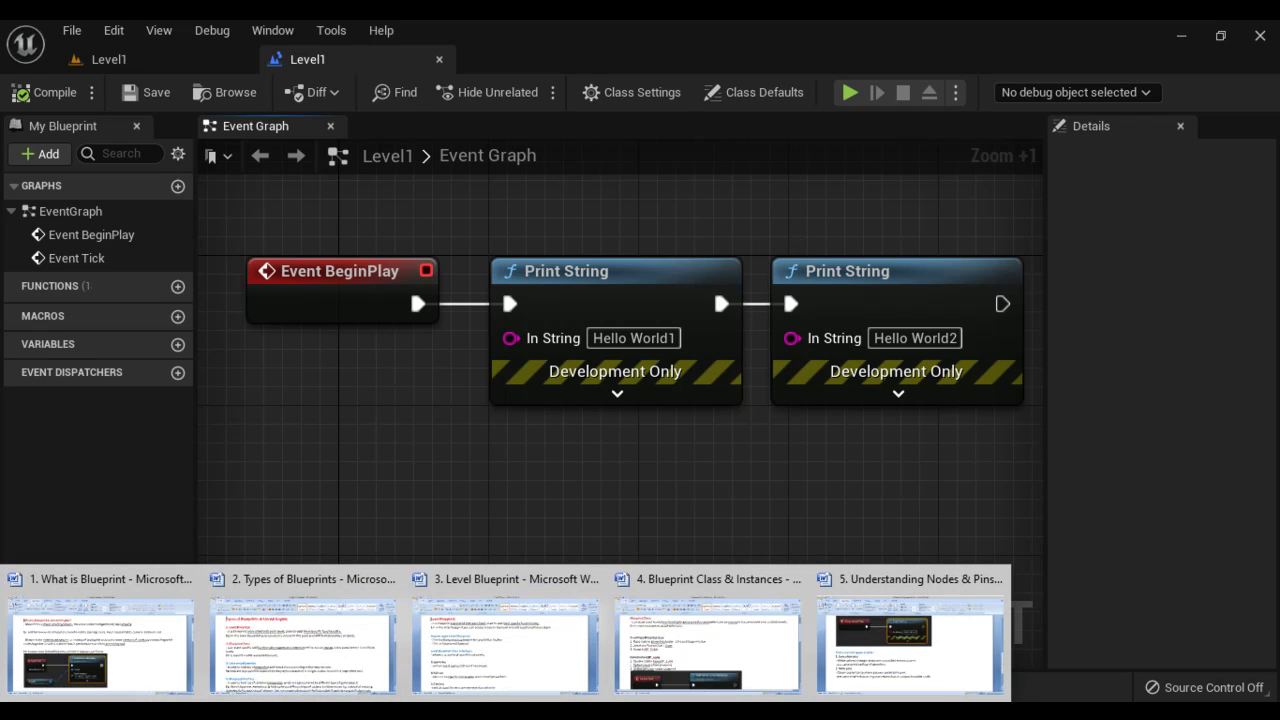
# - Return to the Nodes & Pins notes and highlight the line on data input and output
pyautogui.click(867, 644)
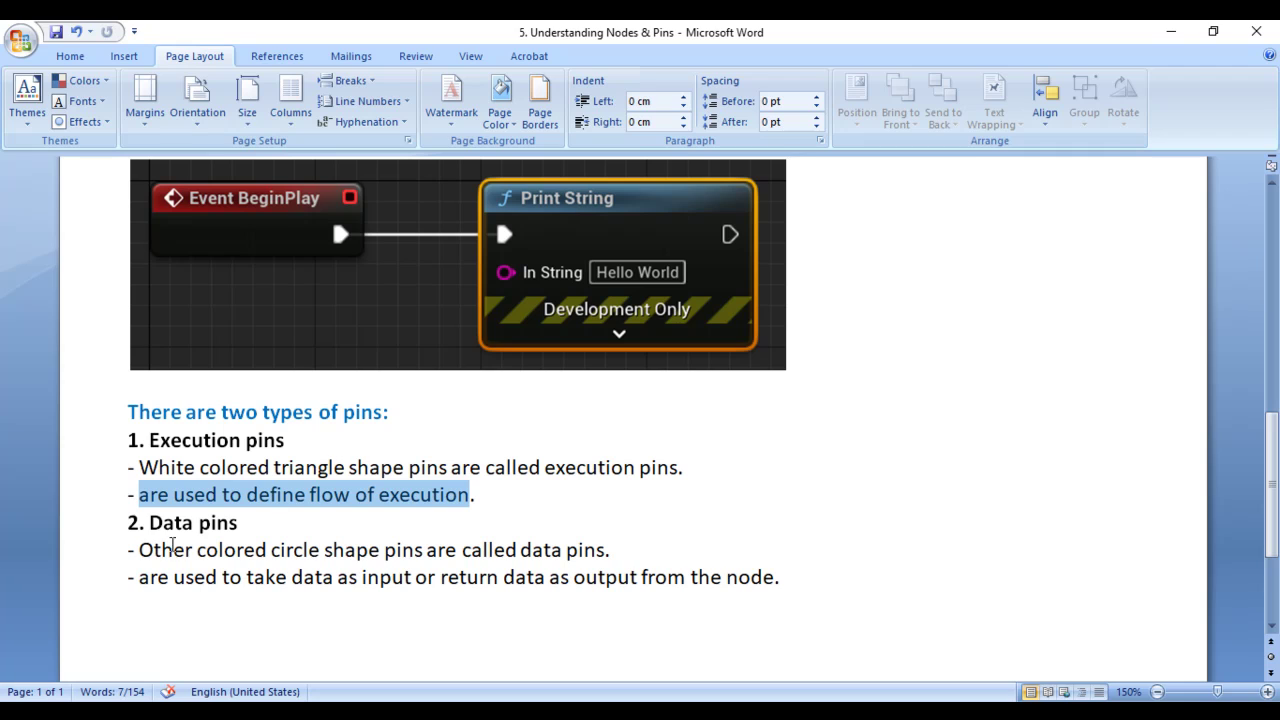
pyautogui.moveTo(130, 577); pyautogui.dragTo(816, 588)
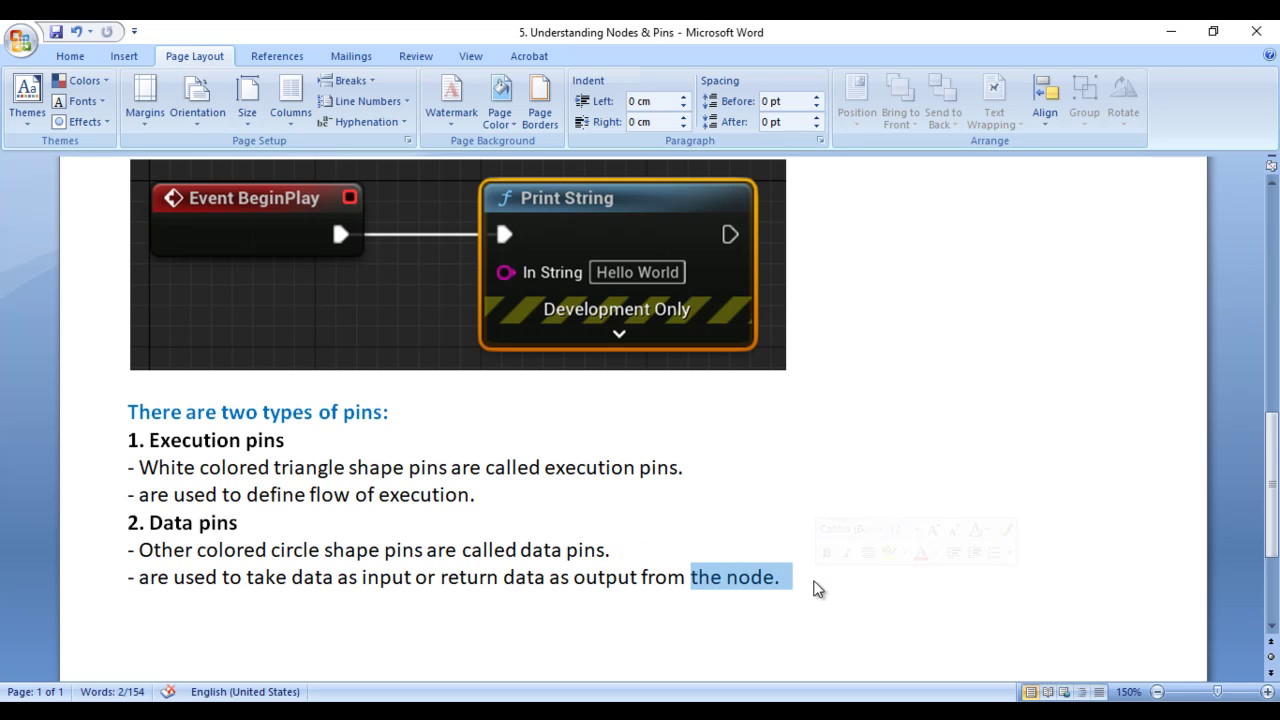